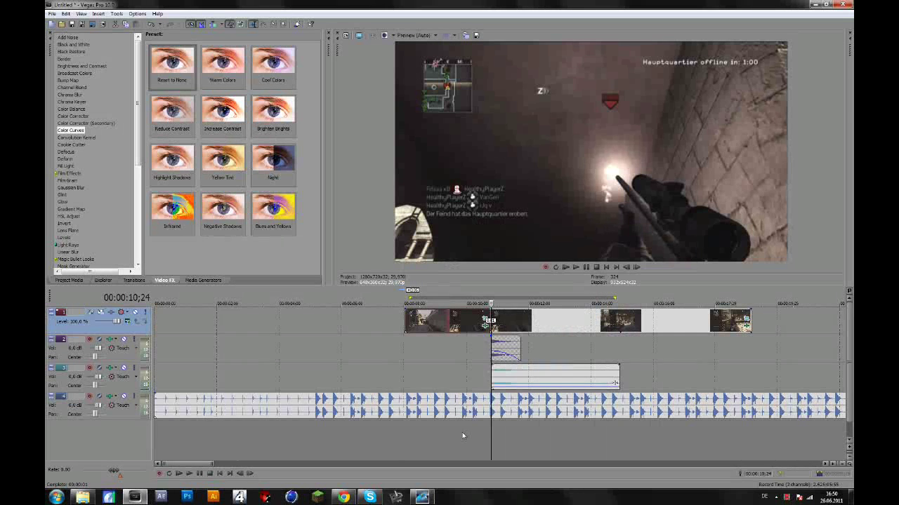
{"action": "left_click", "coordinate": [407, 370]}
{"action": "scroll", "coordinate": [405, 326], "scroll_direction": "down", "scroll_amount": 3}
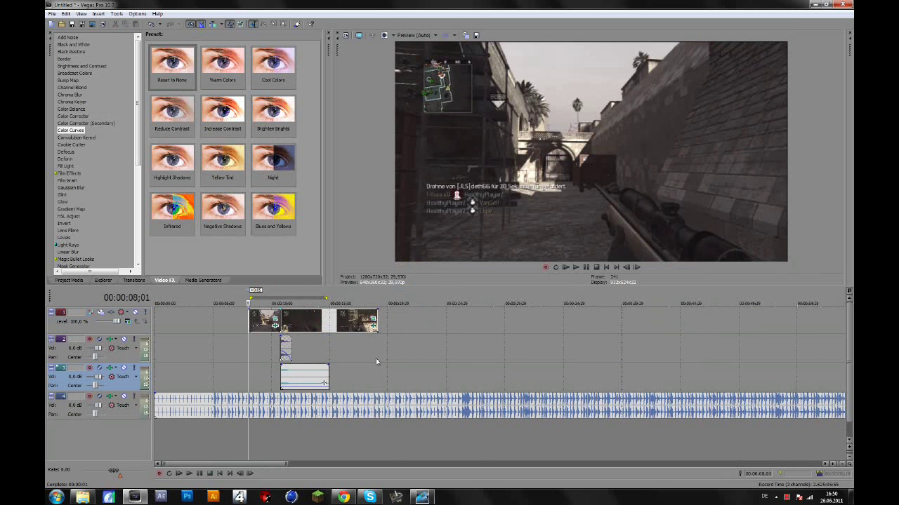
{"action": "scroll", "coordinate": [376, 358], "scroll_direction": "up", "scroll_amount": 3}
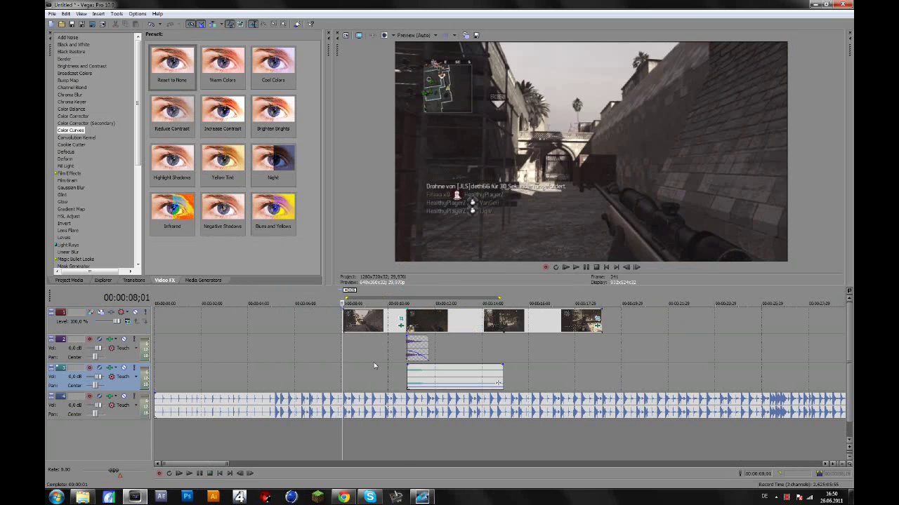
{"action": "left_click", "coordinate": [374, 362]}
{"action": "left_click", "coordinate": [407, 354]}
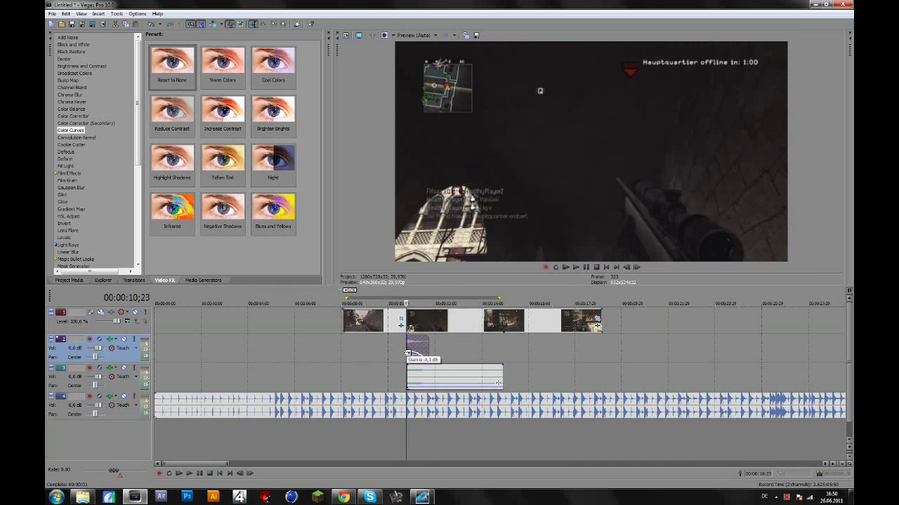
{"action": "left_click", "coordinate": [379, 325]}
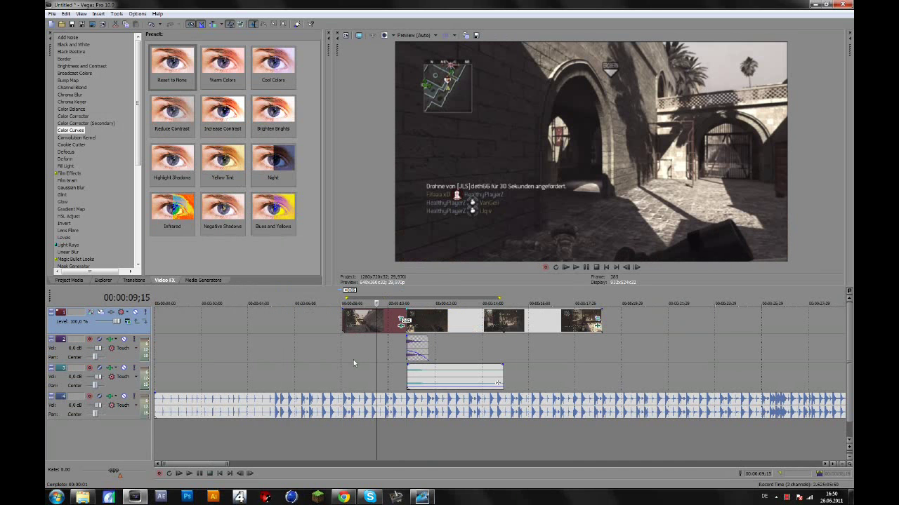
{"action": "left_click", "coordinate": [359, 325]}
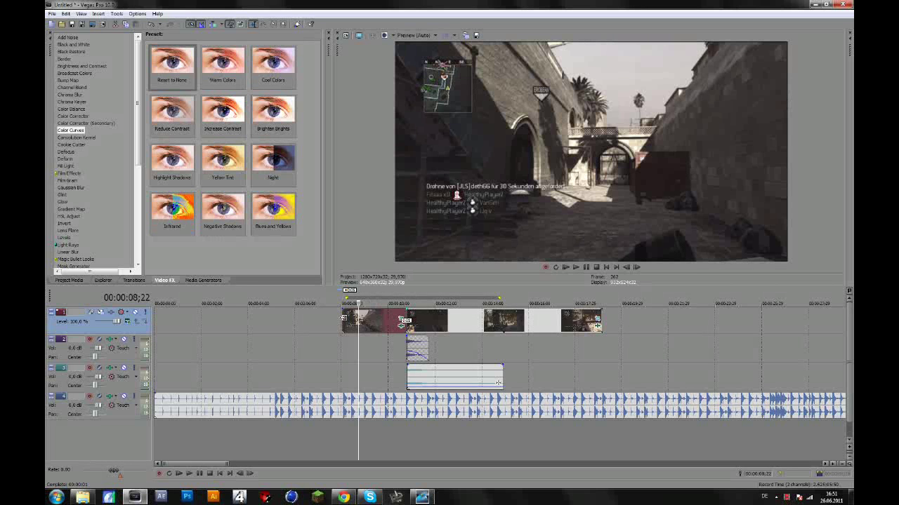
- Time-stretch the first video clip by extending its start back to the first strong music beat, at about 00:00:05;05
{"action": "scroll", "coordinate": [402, 324], "scroll_direction": "down", "scroll_amount": 2}
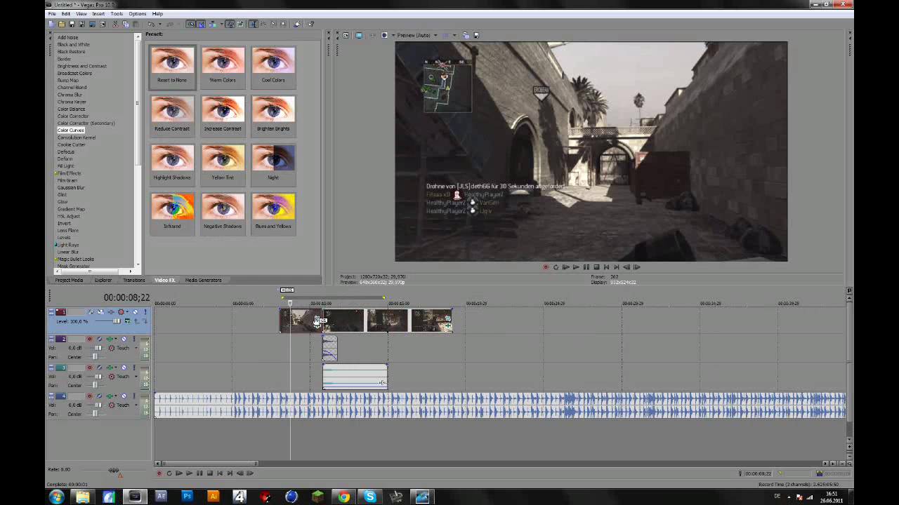
{"action": "scroll", "coordinate": [269, 344], "scroll_direction": "up", "scroll_amount": 4}
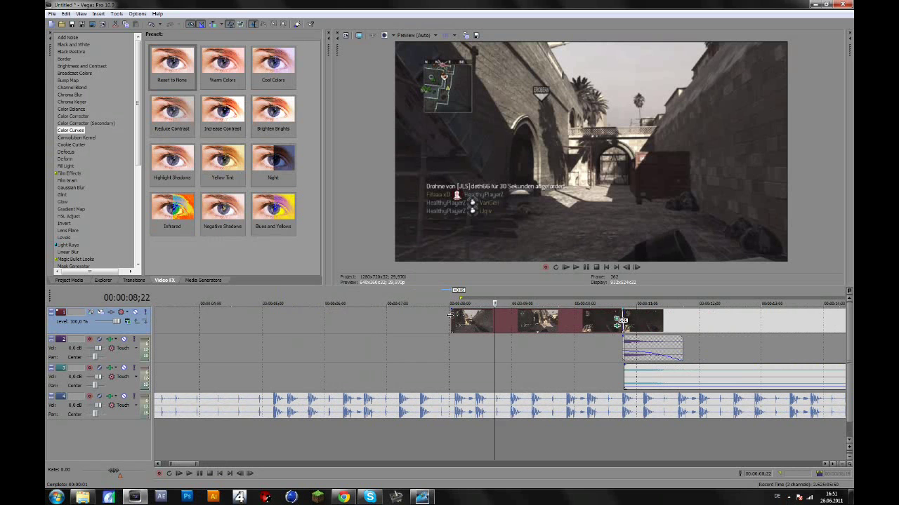
{"action": "left_click_drag", "start_coordinate": [450, 316], "coordinate": [273, 322]}
{"action": "left_click", "coordinate": [274, 328]}
{"action": "scroll", "coordinate": [263, 414], "scroll_direction": "up", "scroll_amount": 1}
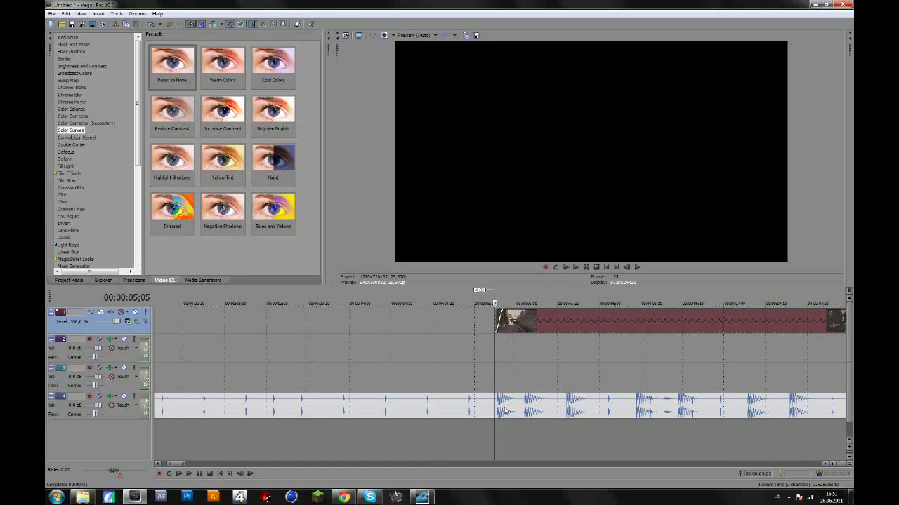
- Remove the fade-in from the first video clip and extend its start slightly ahead of the beat at 00:00:05;05
{"action": "key", "text": "Right"}
{"action": "key", "text": "Left"}
{"action": "key", "text": "Right"}
{"action": "key", "text": "Right"}
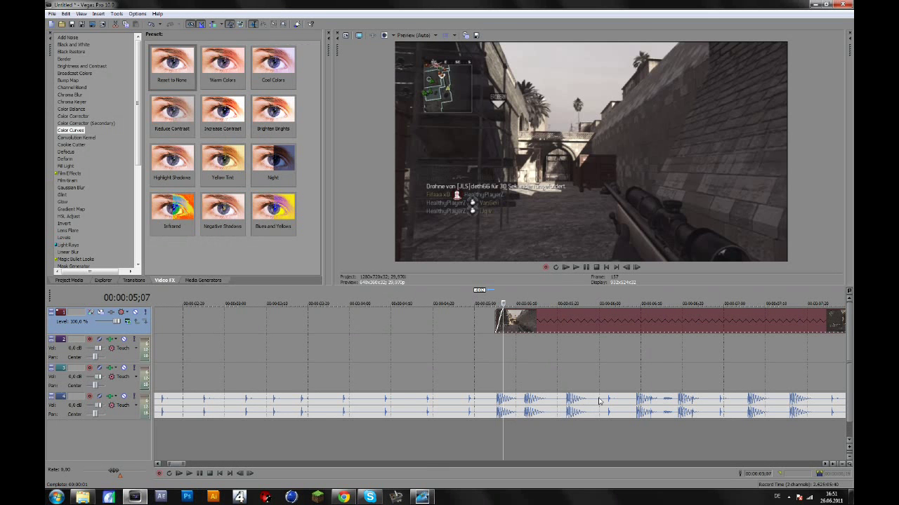
{"action": "left_click", "coordinate": [495, 409]}
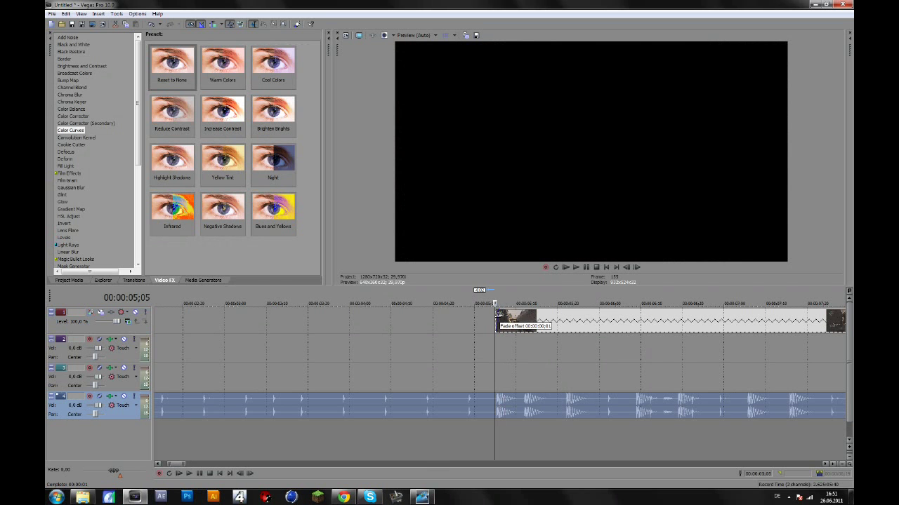
{"action": "left_click_drag", "start_coordinate": [494, 314], "coordinate": [490, 314]}
- Add markers on the first three strong beats of the music track, at 00:00:05;05, 00:00:05;12 and 00:00:05;22
{"action": "left_click", "coordinate": [500, 411]}
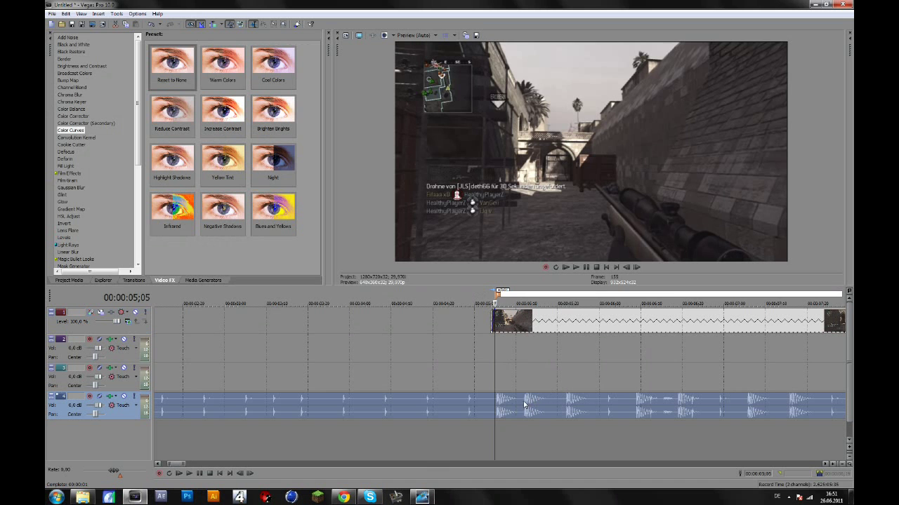
{"action": "key", "text": "space"}
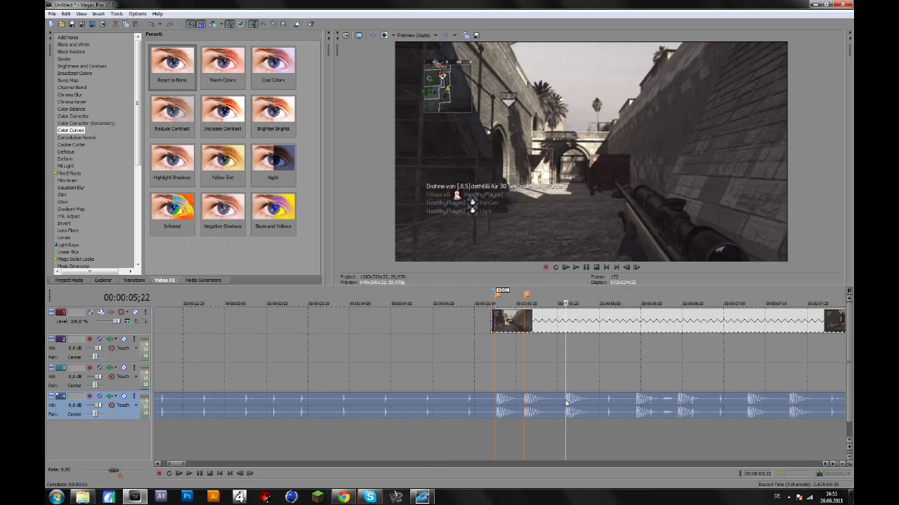
{"action": "key", "text": "m"}
- Play the timeline from 00:00:05;00 to check the marked beats against the music and the first clip
{"action": "left_click", "coordinate": [474, 388]}
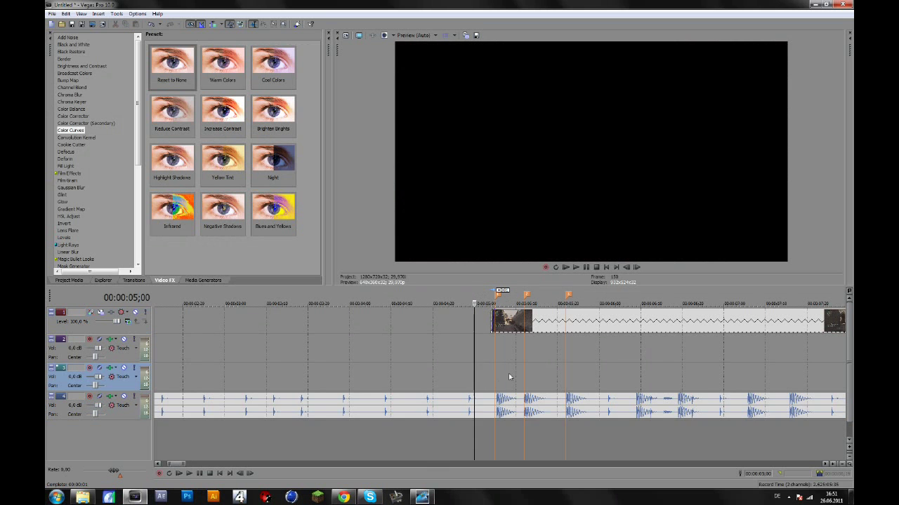
{"action": "scroll", "coordinate": [510, 374], "scroll_direction": "down", "scroll_amount": 3}
{"action": "scroll", "coordinate": [574, 391], "scroll_direction": "down", "scroll_amount": 2}
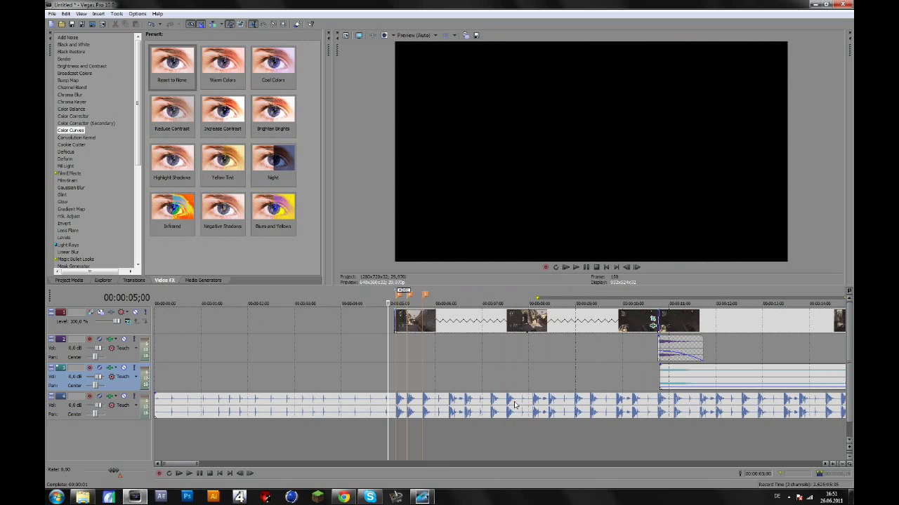
{"action": "scroll", "coordinate": [594, 411], "scroll_direction": "up", "scroll_amount": 3}
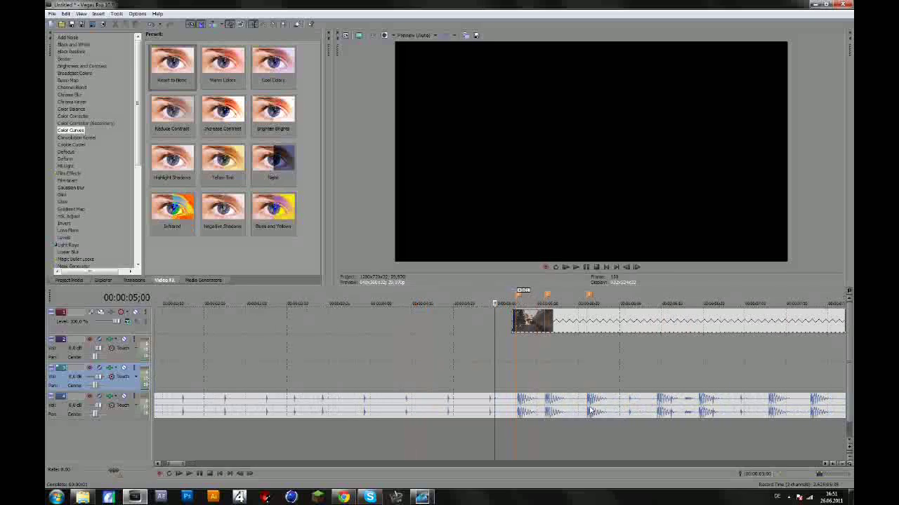
{"action": "left_click", "coordinate": [189, 474]}
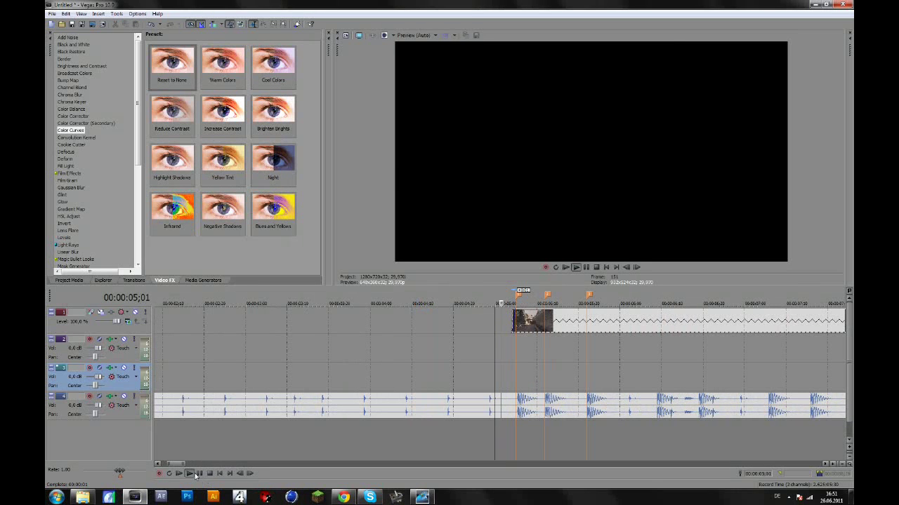
{"action": "left_click", "coordinate": [198, 474]}
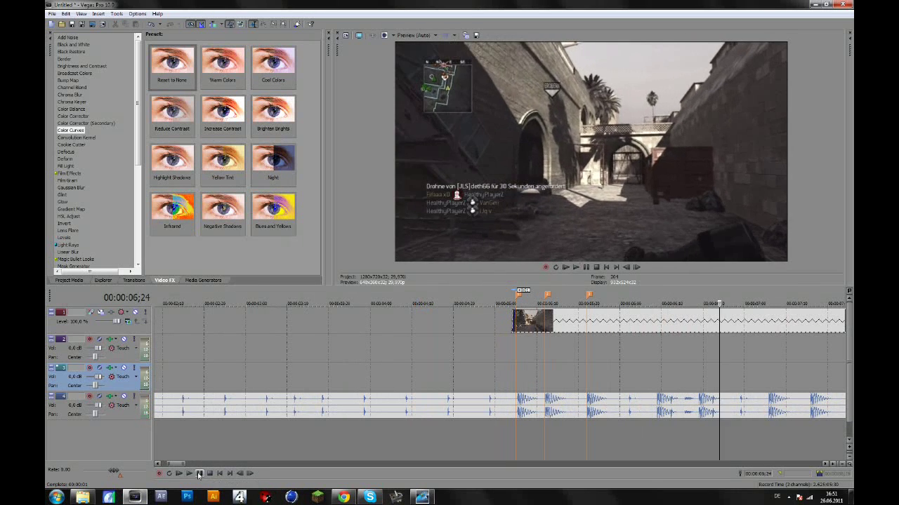
- Time-compress the first clip to end at about 9.5 seconds, and move the second clip and both short audio clips up to it
{"action": "scroll", "coordinate": [484, 319], "scroll_direction": "down", "scroll_amount": 5}
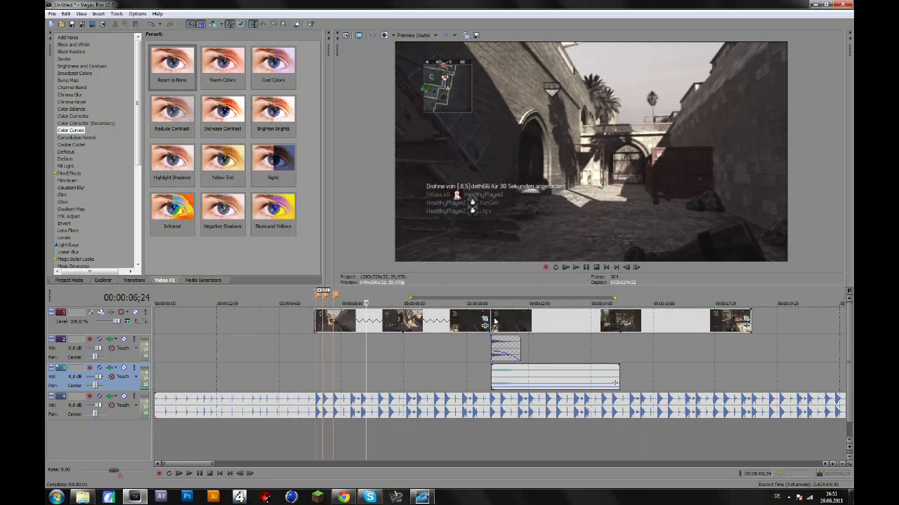
{"action": "left_click_drag", "start_coordinate": [485, 322], "coordinate": [442, 321]}
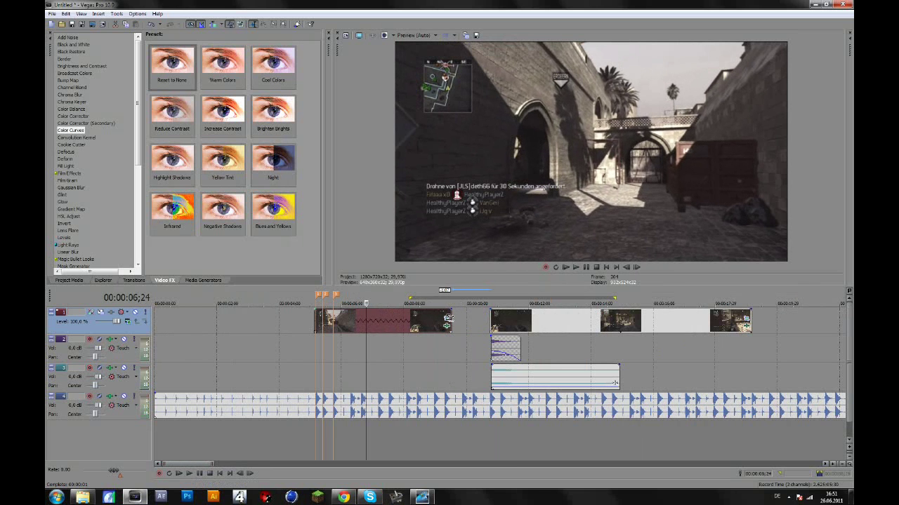
{"action": "left_click_drag", "start_coordinate": [506, 323], "coordinate": [461, 346]}
{"action": "left_click_drag", "start_coordinate": [504, 370], "coordinate": [455, 366]}
- In the first clip's Event Pan/Crop, zoom the frame to about 1085 × 610 and rotate it about -3.3° at 00:00:05;05
{"action": "left_click", "coordinate": [319, 329]}
{"action": "scroll", "coordinate": [320, 329], "scroll_direction": "up", "scroll_amount": 2}
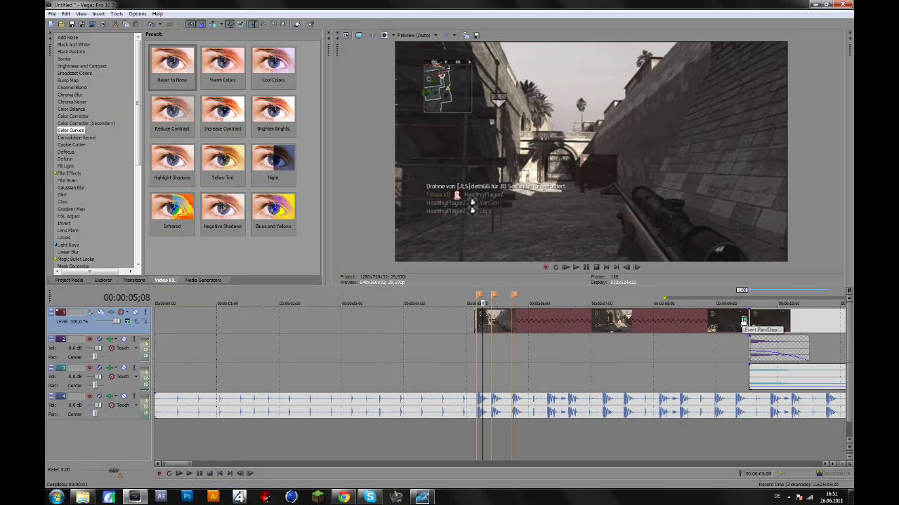
{"action": "left_click", "coordinate": [743, 321]}
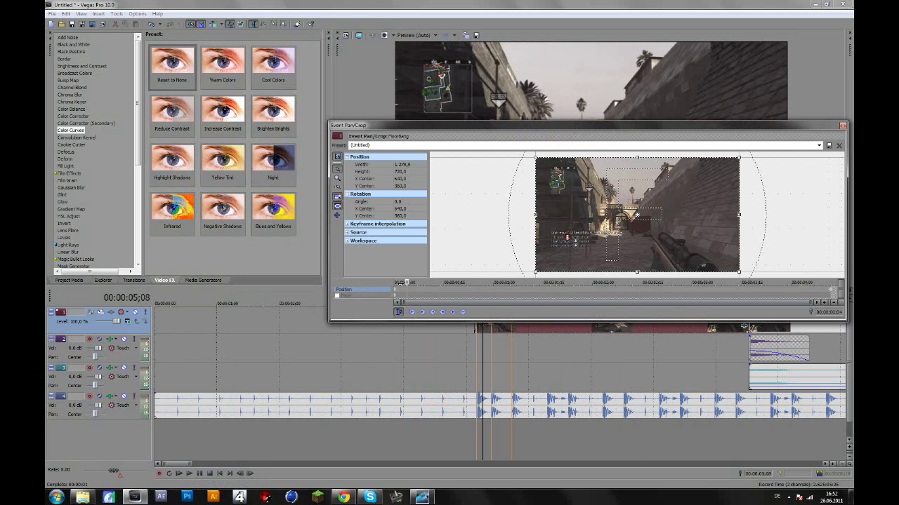
{"action": "left_click_drag", "start_coordinate": [400, 283], "coordinate": [384, 283]}
{"action": "scroll", "coordinate": [515, 382], "scroll_direction": "up", "scroll_amount": 4}
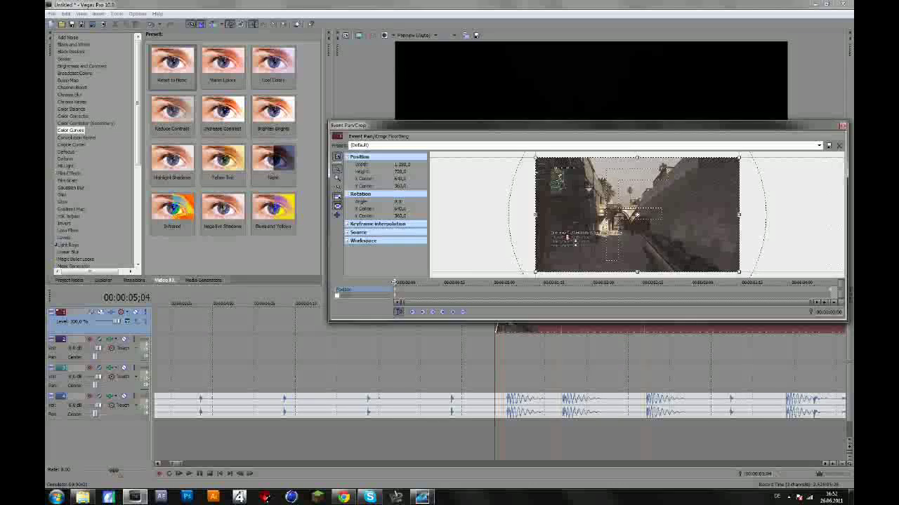
{"action": "left_click", "coordinate": [506, 408]}
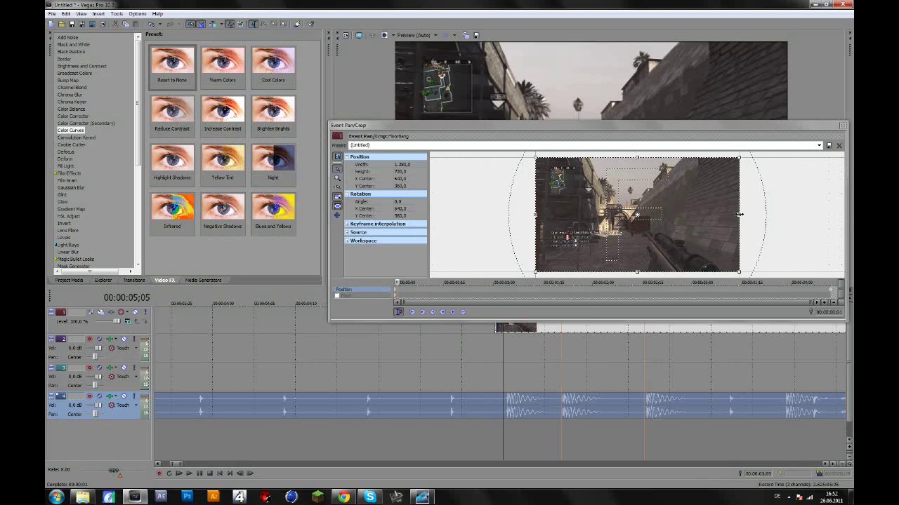
{"action": "mouse_move", "coordinate": [738, 214]}
{"action": "left_mouse_down"}
{"action": "mouse_move", "coordinate": [721, 215]}
{"action": "mouse_move", "coordinate": [734, 210]}
{"action": "left_mouse_up"}
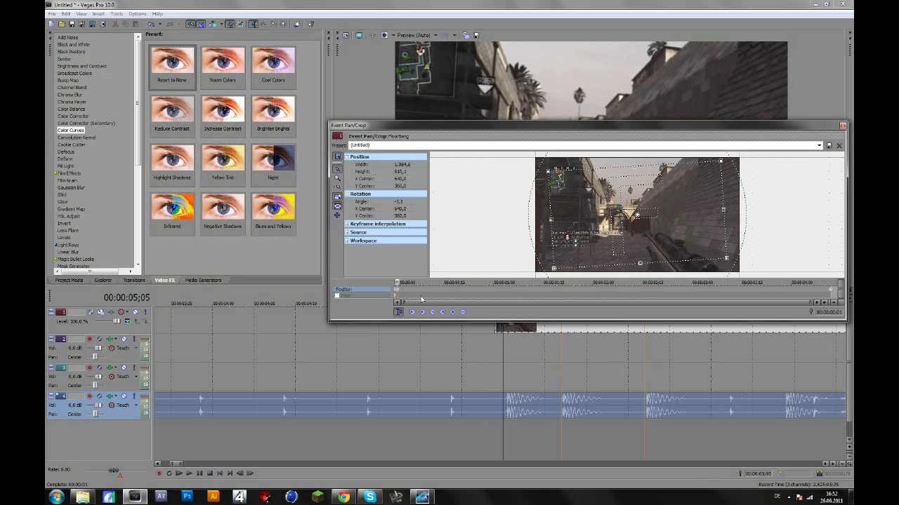
- Keyframe the untilted 1280 × 720 frame at 00:00:05;11 and a crop of about 1120 × 630 rotated -3.4° at 00:00:05;12
{"action": "left_click_drag", "start_coordinate": [397, 282], "coordinate": [400, 282]}
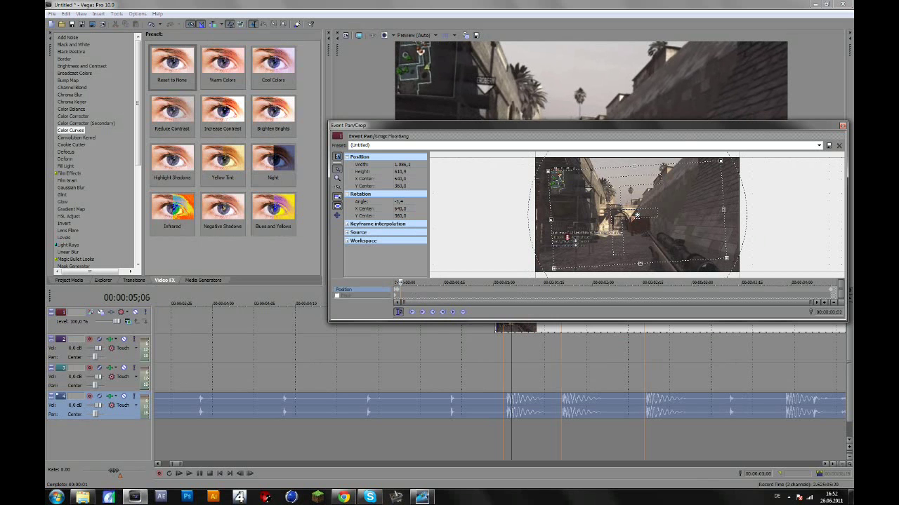
{"action": "left_click", "coordinate": [558, 407]}
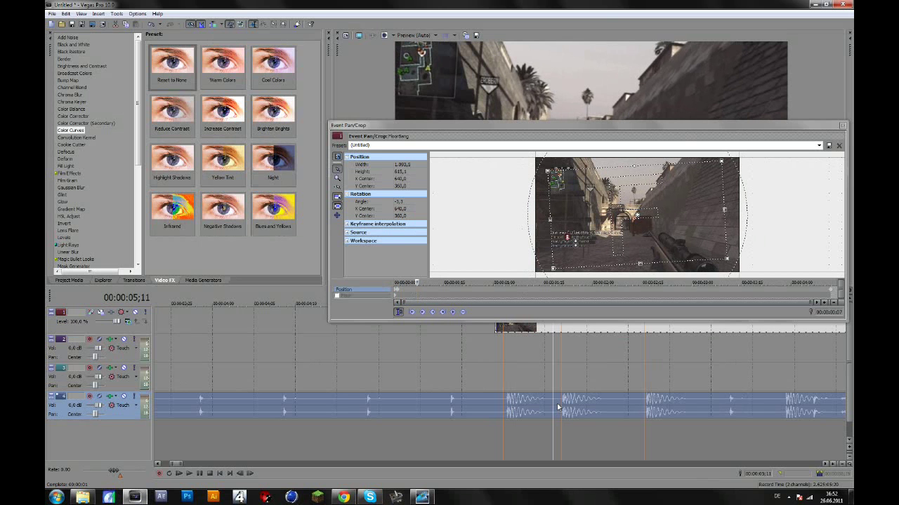
{"action": "key", "text": "Right"}
{"action": "key", "text": "Left"}
{"action": "left_click", "coordinate": [731, 217]}
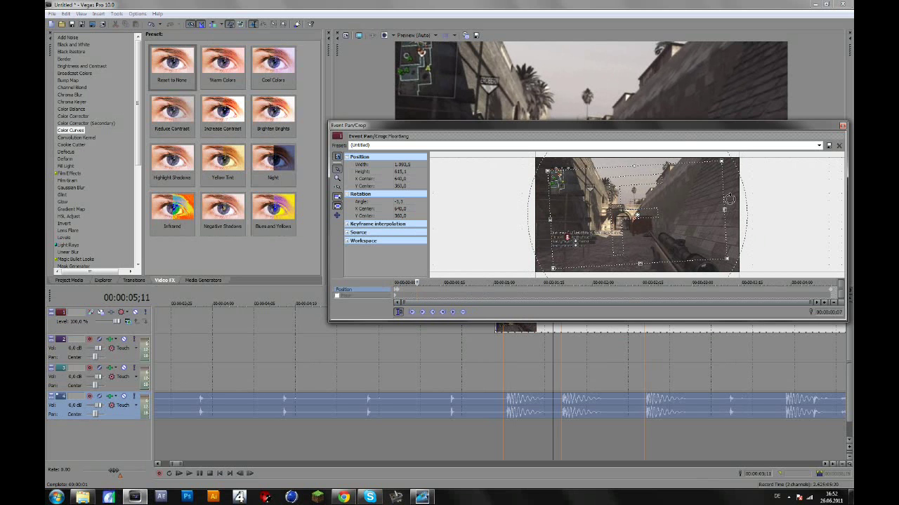
{"action": "left_click_drag", "start_coordinate": [729, 199], "coordinate": [737, 213]}
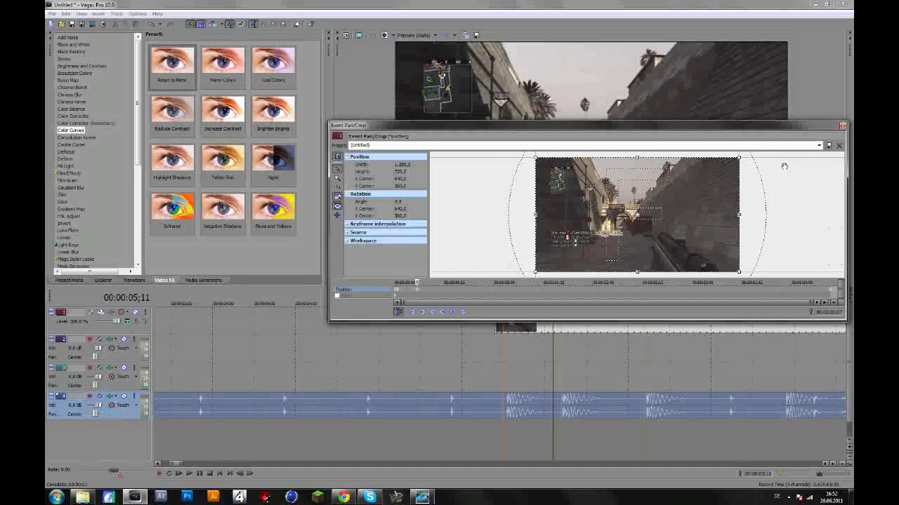
{"action": "left_click", "coordinate": [564, 403]}
{"action": "mouse_move", "coordinate": [741, 216]}
{"action": "left_mouse_down"}
{"action": "mouse_move", "coordinate": [725, 218]}
{"action": "mouse_move", "coordinate": [742, 213]}
{"action": "left_mouse_up"}
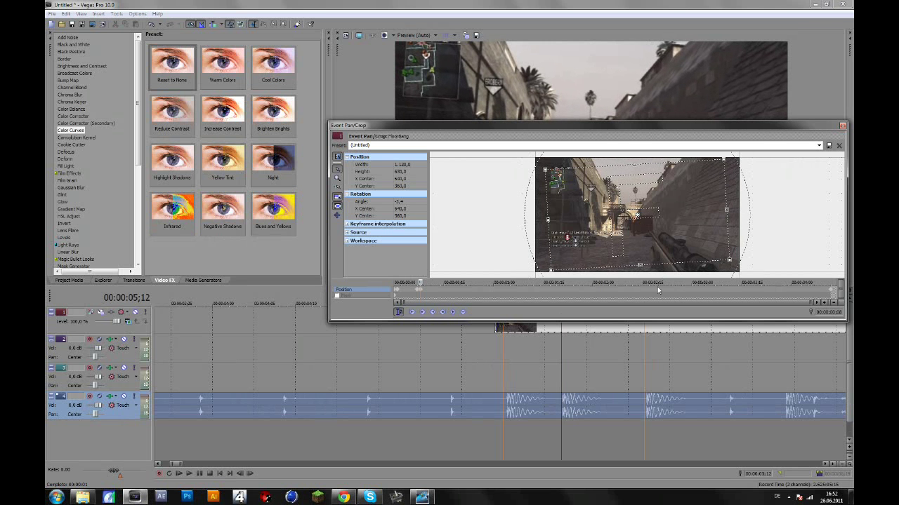
- Copy the full-frame pan/crop keyframe from 00:00:05;11 and paste it at 00:00:05;21, just before the third beat marker
{"action": "left_click_drag", "start_coordinate": [436, 281], "coordinate": [450, 282]}
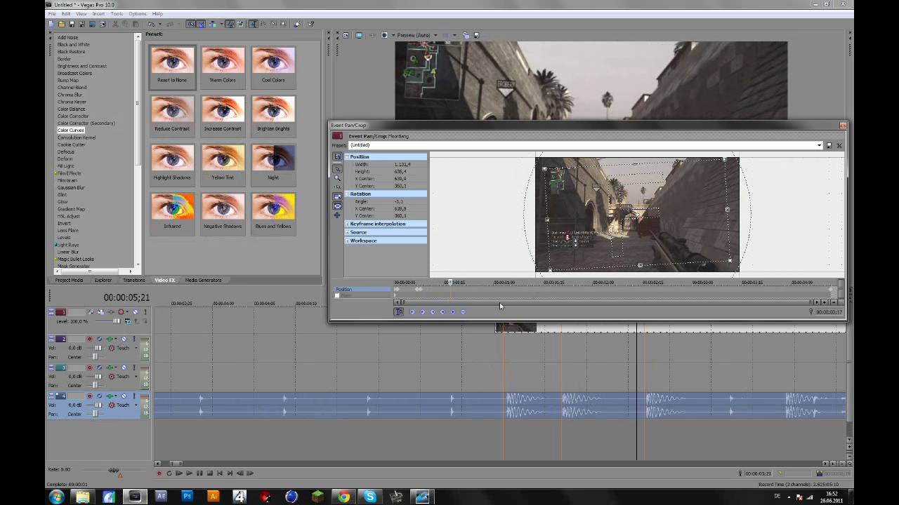
{"action": "left_click", "coordinate": [415, 295]}
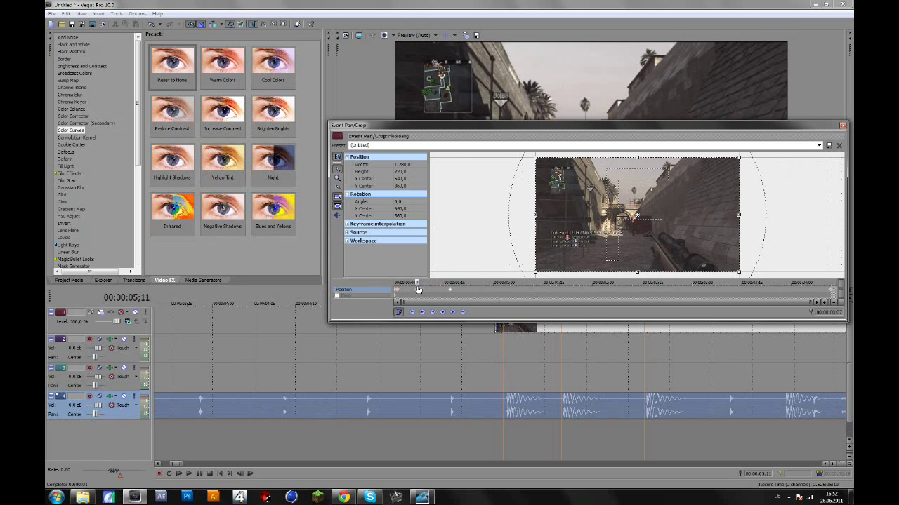
{"action": "left_click_drag", "start_coordinate": [416, 282], "coordinate": [453, 282]}
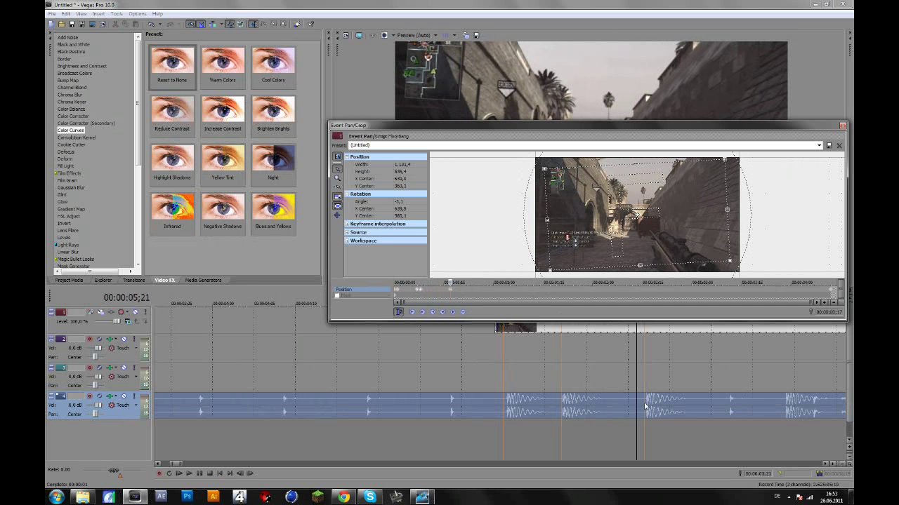
{"action": "key", "text": "Left"}
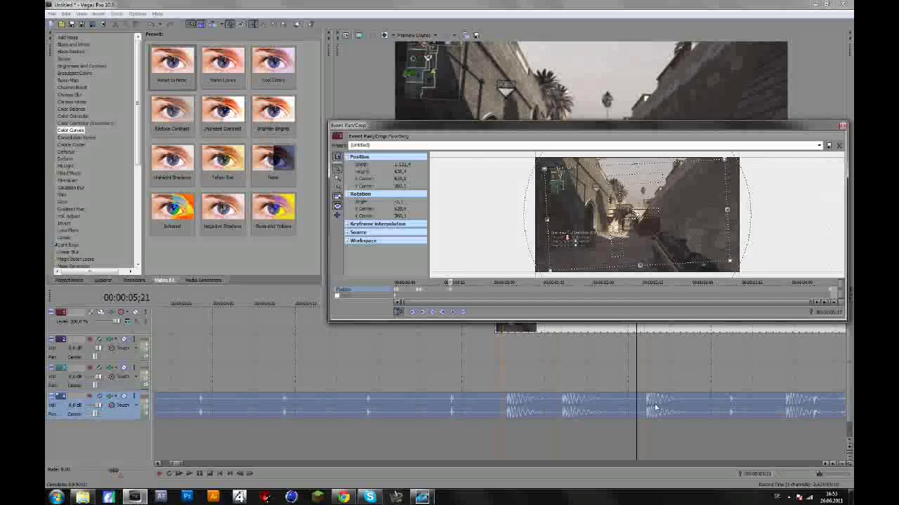
{"action": "key", "text": "ctrl+v"}
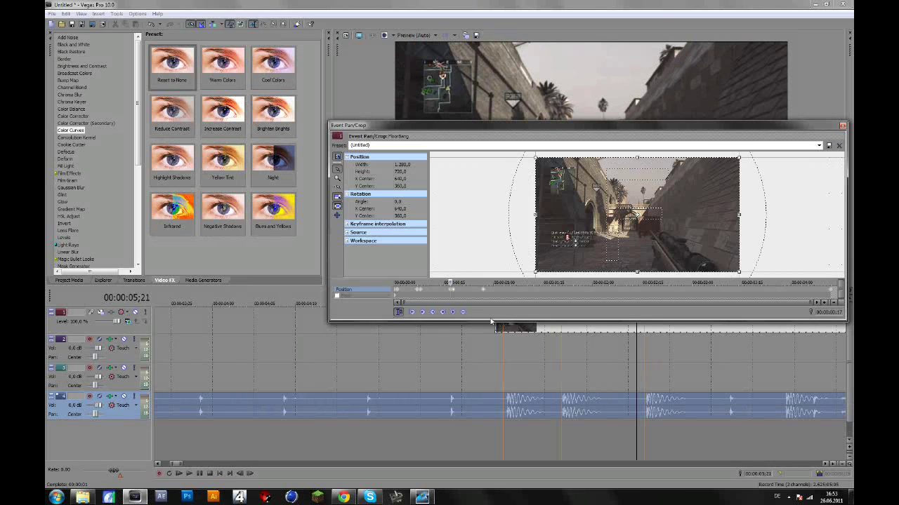
- Restore the pan/crop keyframe at 00:00:06;01 to the untilted 1280 × 720 frame and close Event Pan/Crop
{"action": "key", "text": "Right"}
{"action": "key", "text": "Right"}
{"action": "key", "text": "Right"}
{"action": "key", "text": "Right"}
{"action": "key", "text": "Right"}
{"action": "key", "text": "Right"}
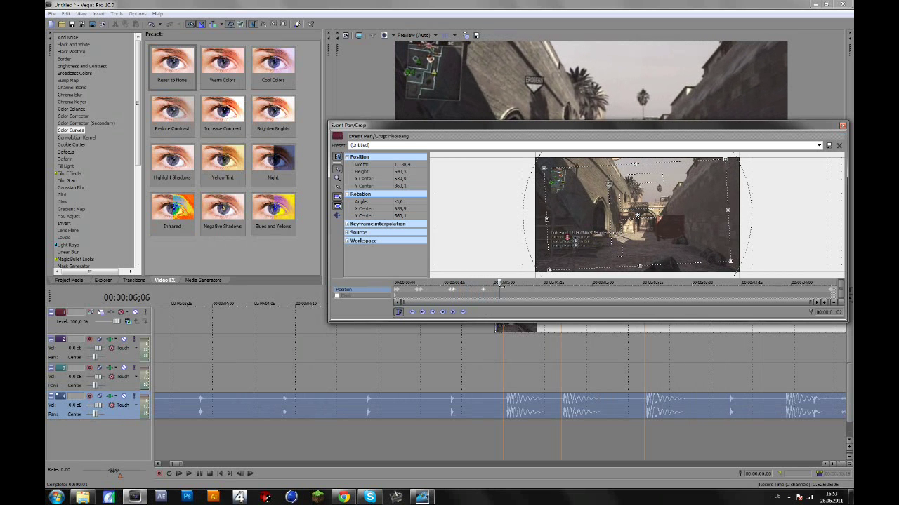
{"action": "left_click", "coordinate": [484, 295]}
{"action": "left_click_drag", "start_coordinate": [736, 227], "coordinate": [733, 215]}
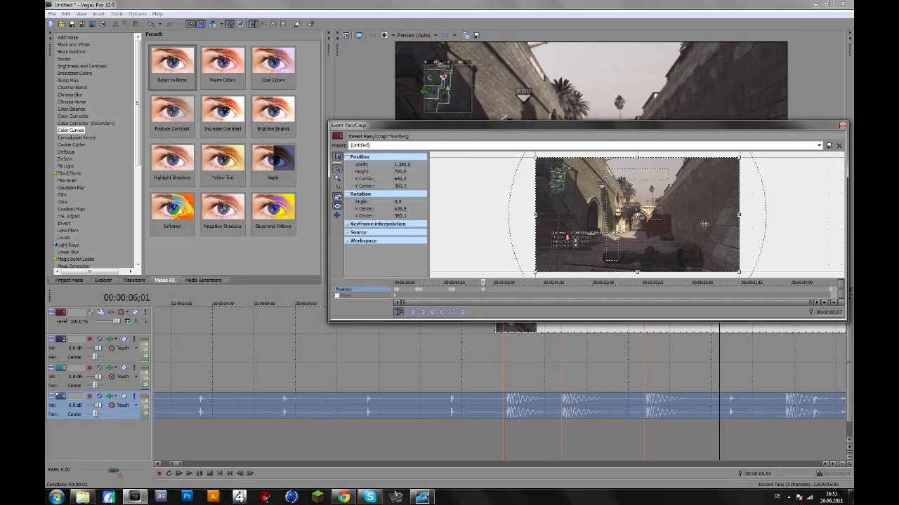
{"action": "left_click", "coordinate": [452, 294]}
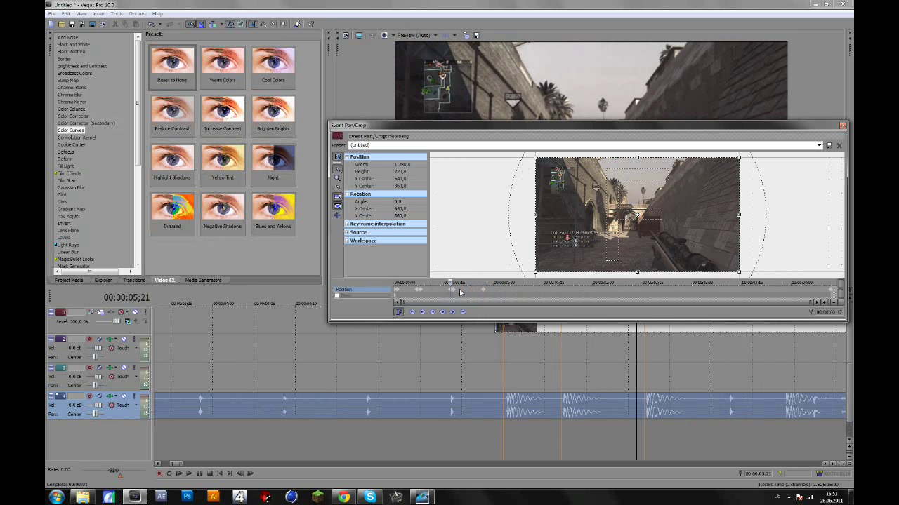
{"action": "left_click", "coordinate": [844, 128]}
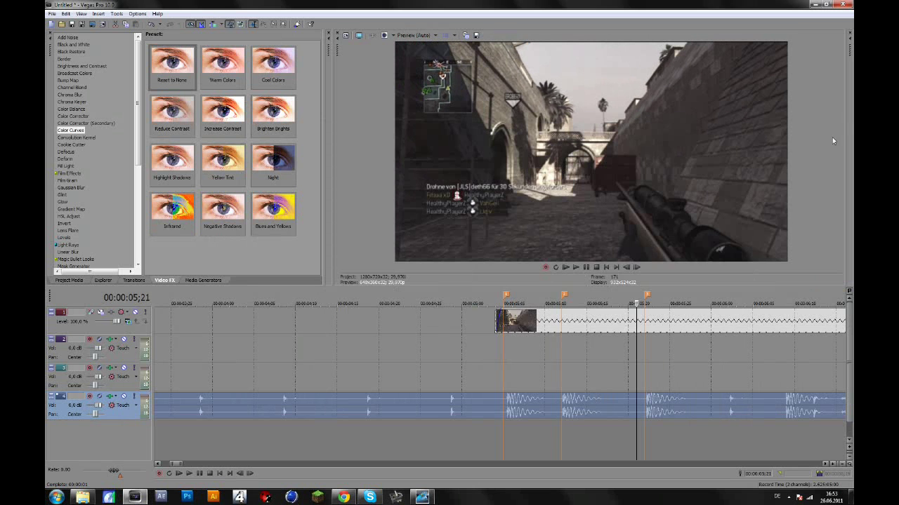
- Select the first clip's time range, build its preview, play back the beat effects, and return to the third beat at 00:00:05;22
{"action": "double_click", "coordinate": [686, 323]}
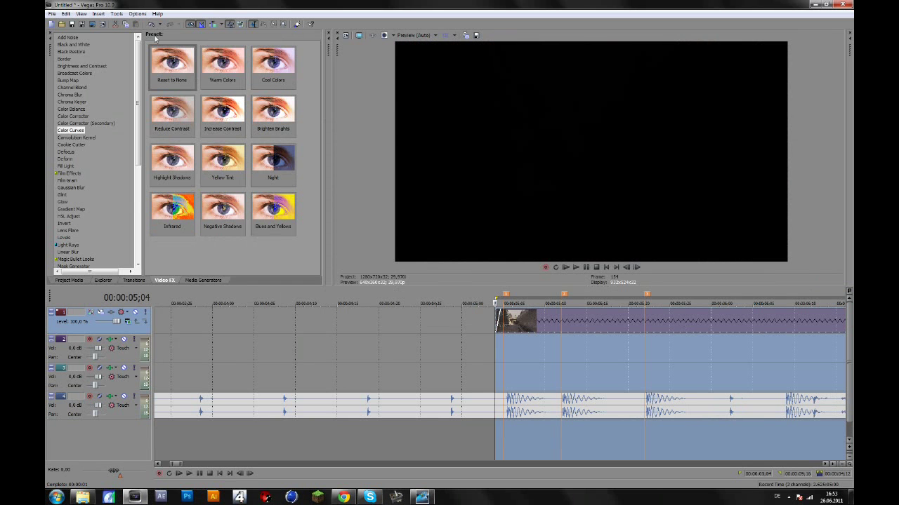
{"action": "left_click", "coordinate": [117, 14]}
{"action": "left_click", "coordinate": [146, 83]}
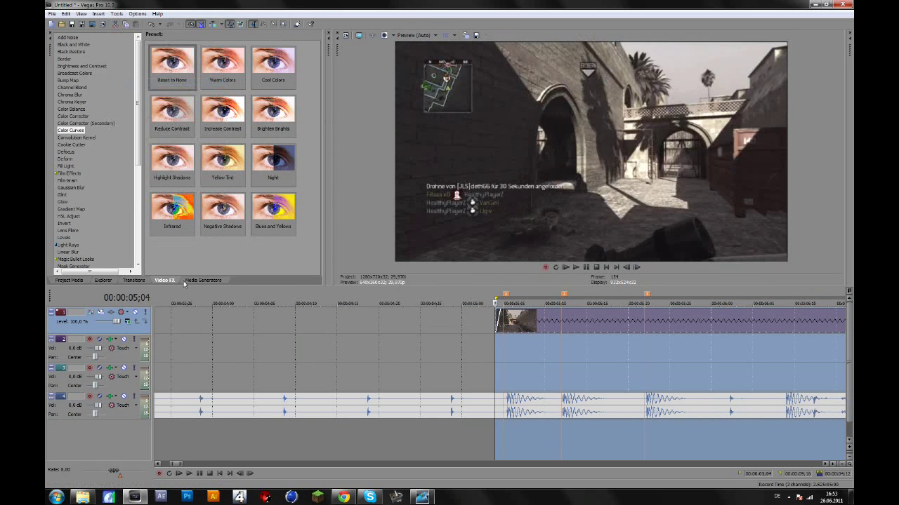
{"action": "left_click", "coordinate": [180, 474]}
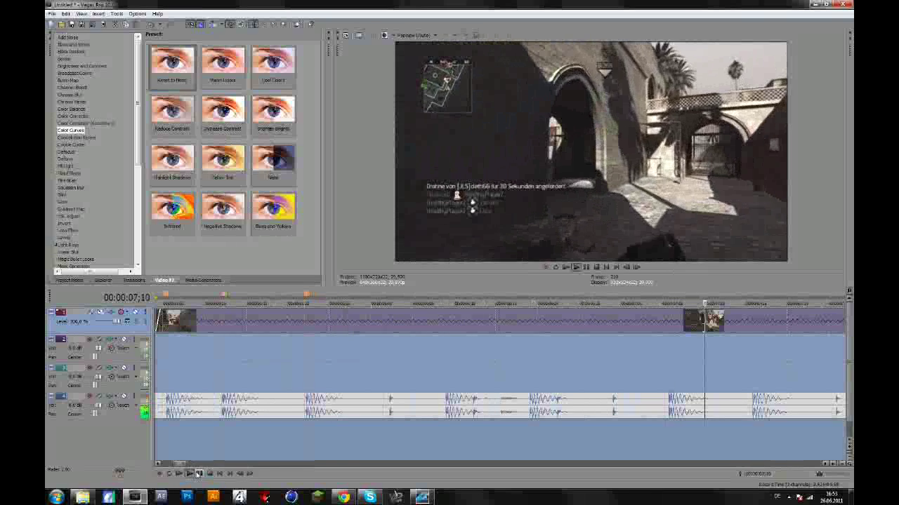
{"action": "left_click", "coordinate": [200, 474]}
{"action": "left_click", "coordinate": [337, 381]}
{"action": "left_click", "coordinate": [308, 377]}
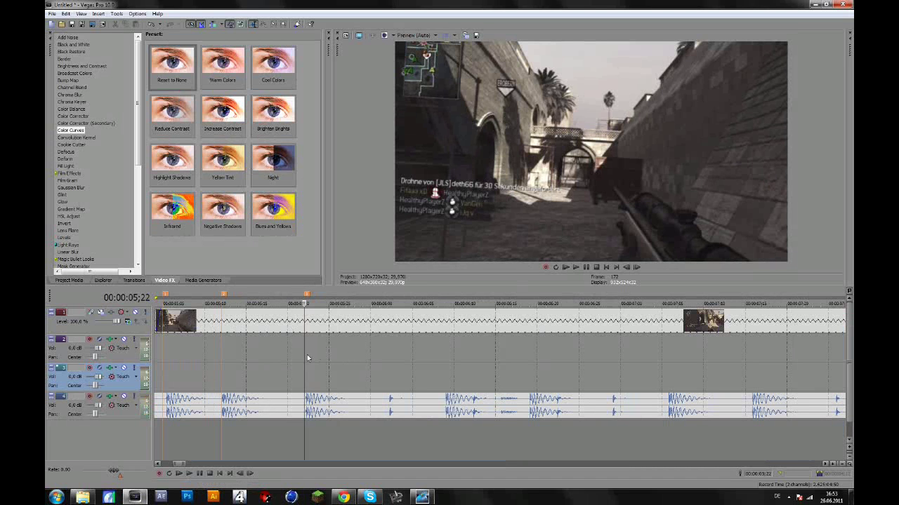
- Apply the Color Curves video effect with the Reset to None preset to the first clip
{"action": "left_click", "coordinate": [167, 324]}
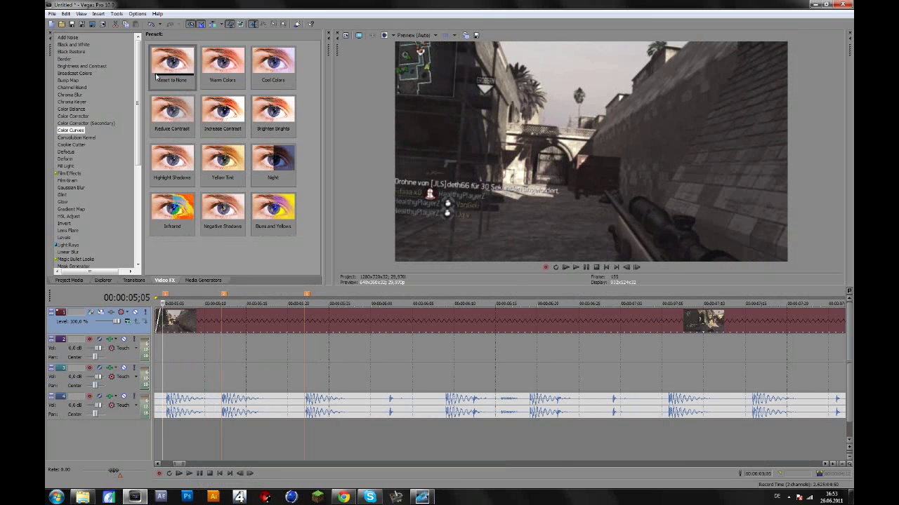
{"action": "left_click", "coordinate": [174, 66]}
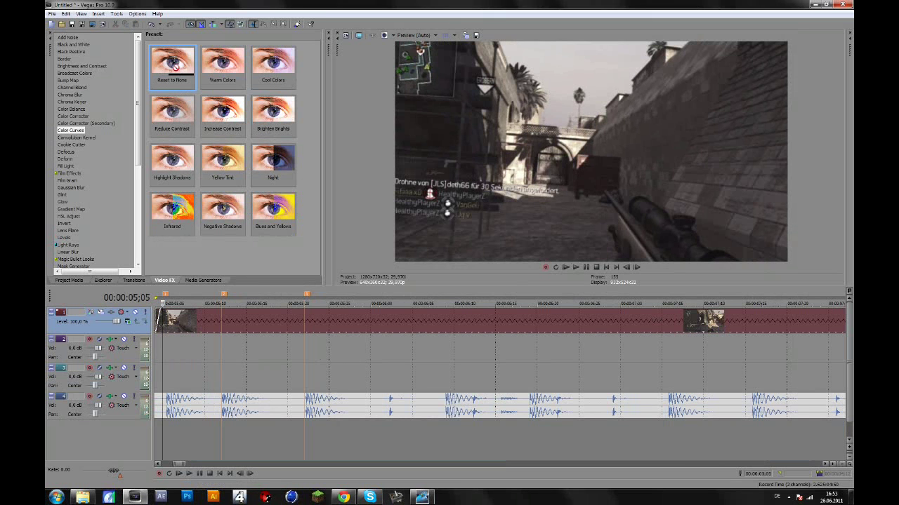
{"action": "left_click", "coordinate": [85, 68]}
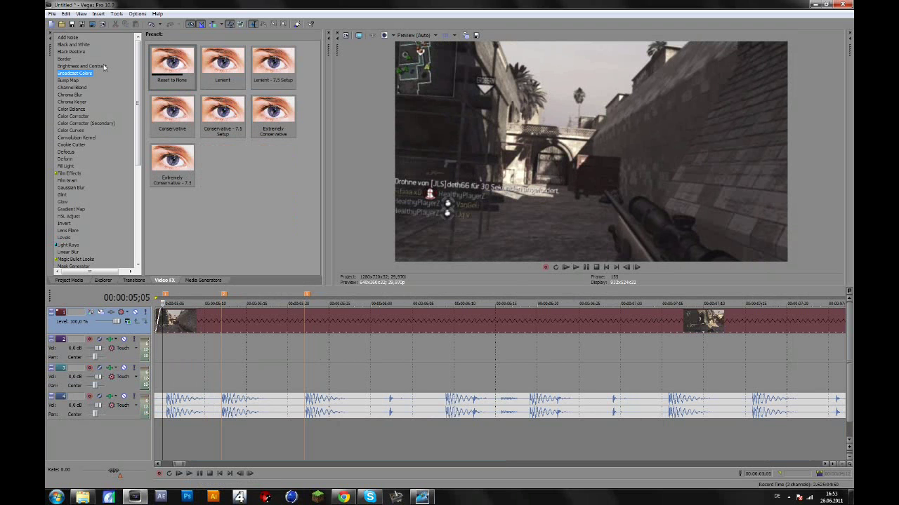
{"action": "left_click", "coordinate": [71, 130]}
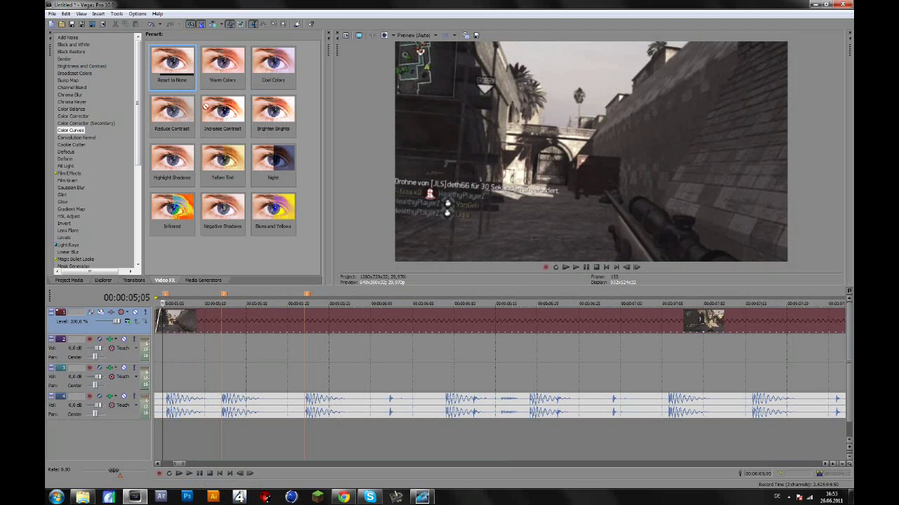
{"action": "left_click_drag", "start_coordinate": [247, 318], "coordinate": [283, 313]}
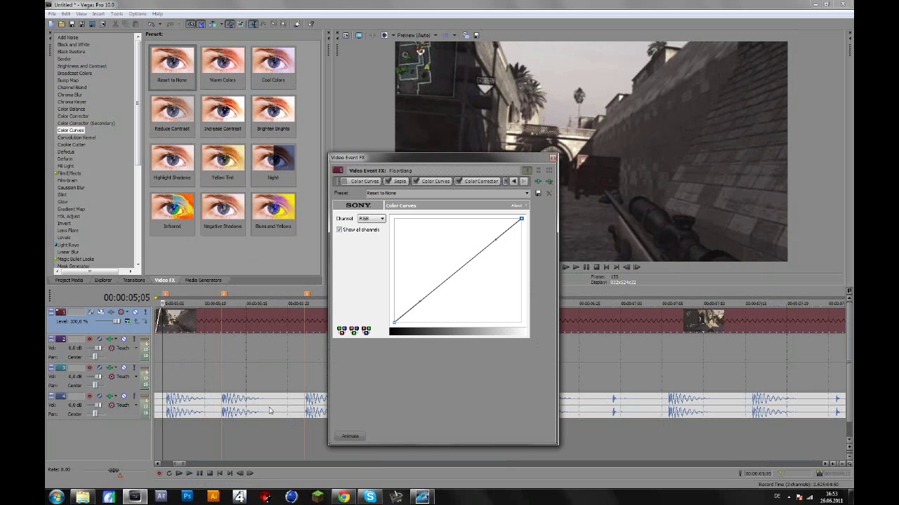
- Enable keyframe animation for Color Curves and raise the middle of the RGB curve at 00:00:05;05 to brighten the first beat
{"action": "left_click", "coordinate": [158, 320]}
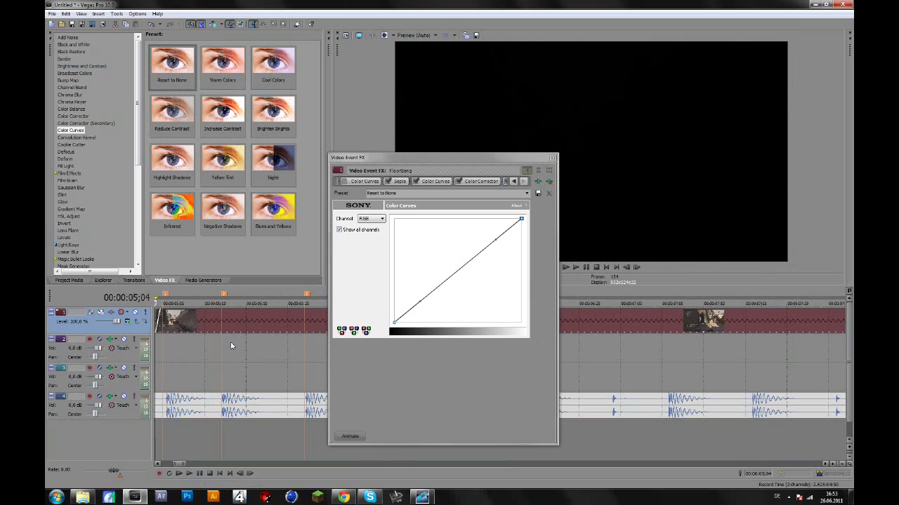
{"action": "left_click", "coordinate": [351, 436]}
{"action": "left_click", "coordinate": [377, 370]}
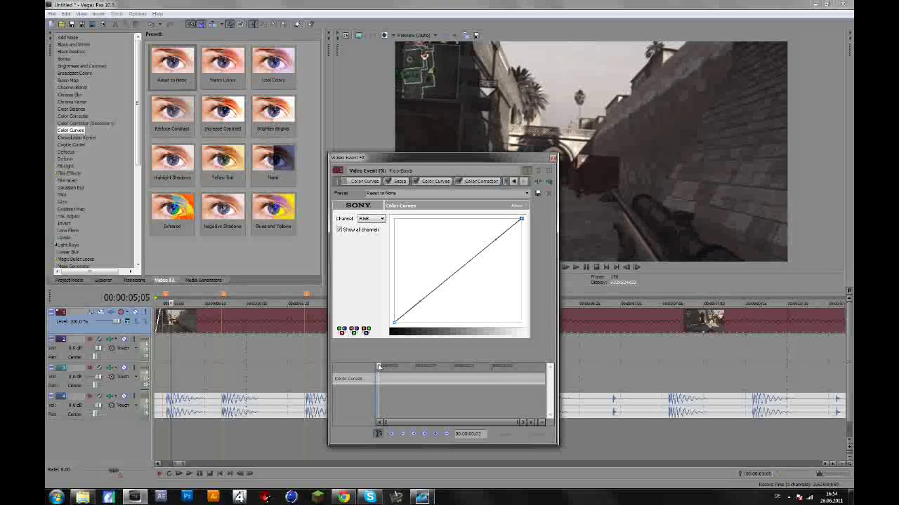
{"action": "left_click", "coordinate": [403, 240]}
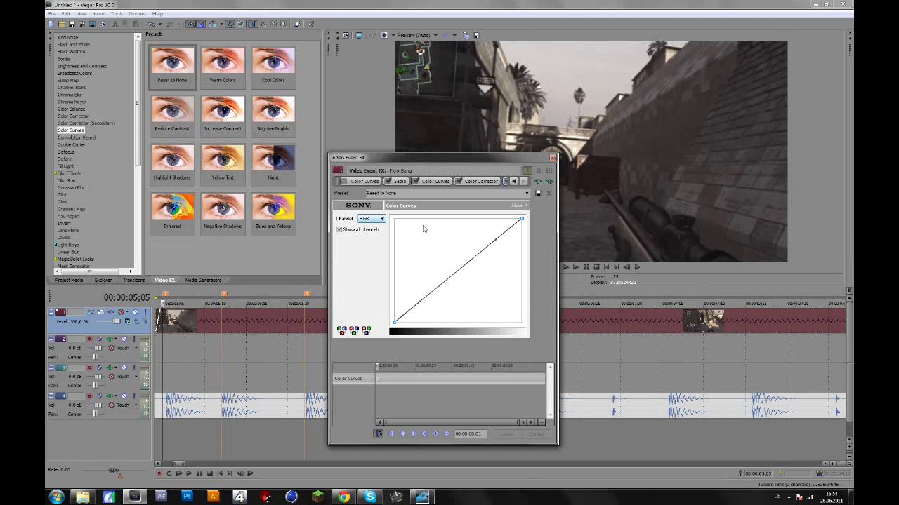
{"action": "left_click", "coordinate": [456, 271]}
{"action": "left_click_drag", "start_coordinate": [456, 271], "coordinate": [450, 263]}
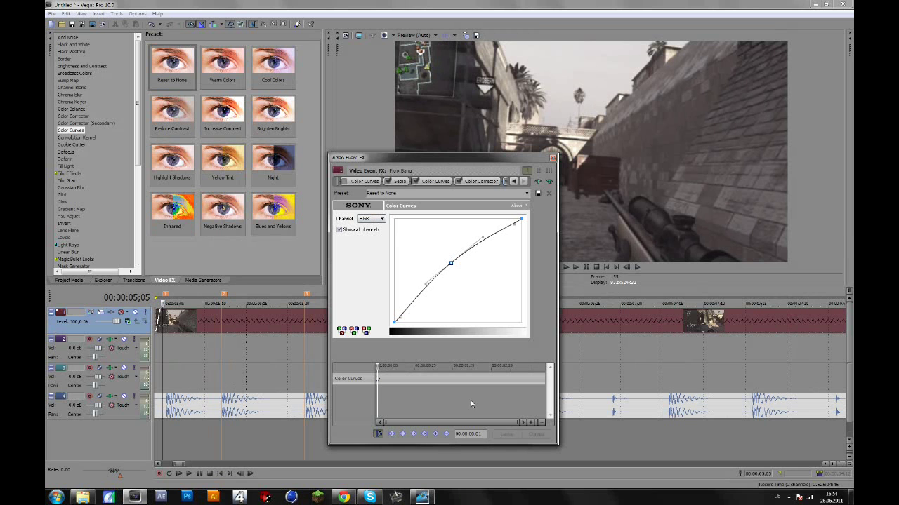
- At the 00:00:05;05 keyframe, raise the midpoints of the blue and red curves slightly above the RGB curve
{"action": "left_click", "coordinate": [532, 423]}
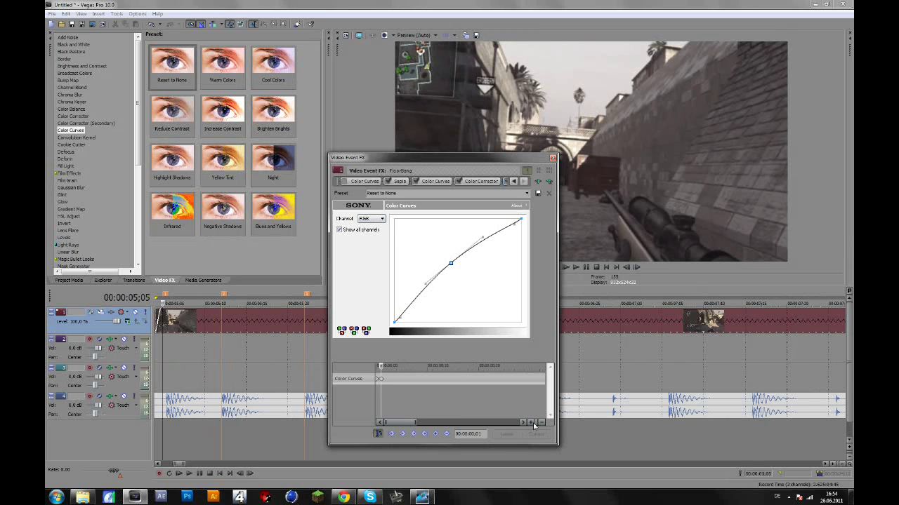
{"action": "left_click", "coordinate": [381, 218]}
{"action": "left_click", "coordinate": [368, 242]}
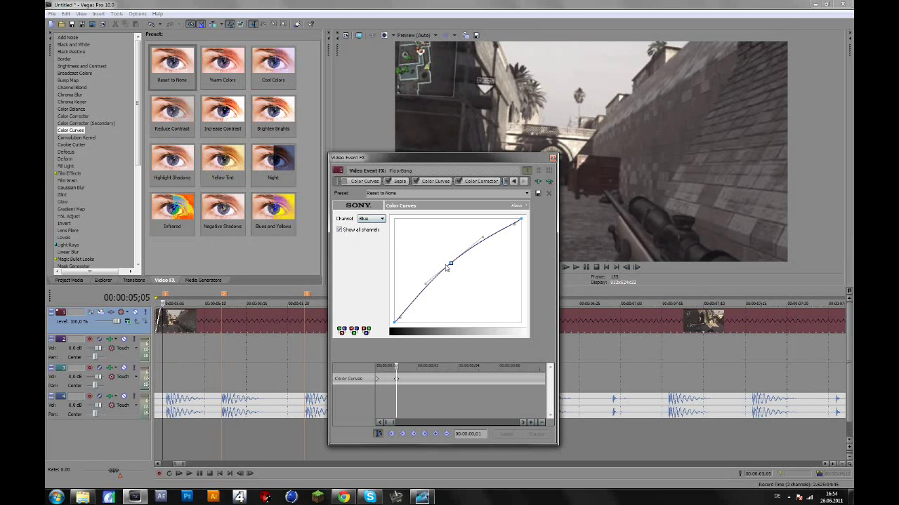
{"action": "left_click_drag", "start_coordinate": [449, 263], "coordinate": [448, 261]}
{"action": "left_click", "coordinate": [372, 219]}
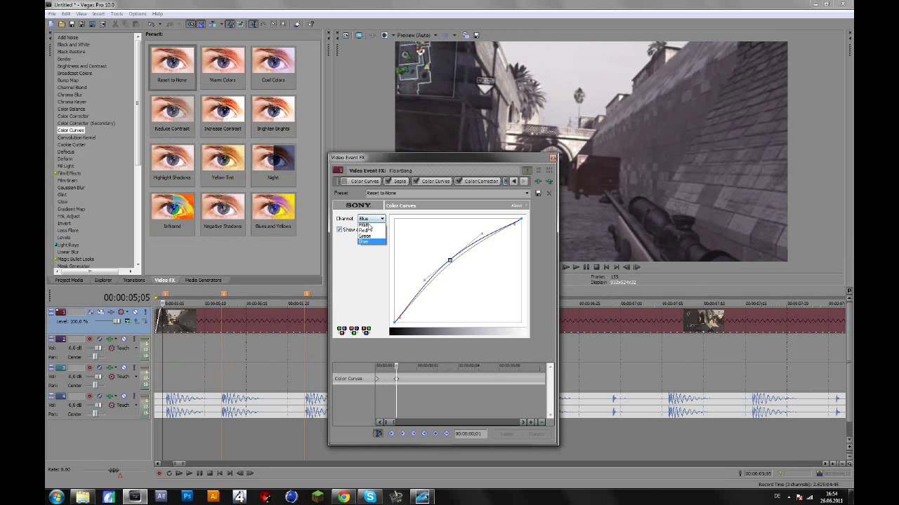
{"action": "left_click", "coordinate": [368, 230]}
{"action": "left_click_drag", "start_coordinate": [451, 263], "coordinate": [451, 260]}
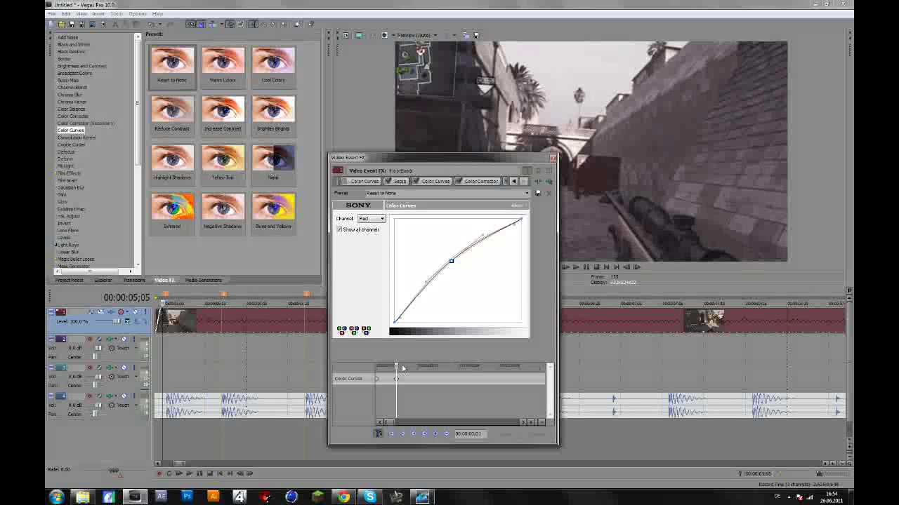
- At 00:00:05;11, lower the red curve's midpoint toward the diagonal, keeping its end point at the full-brightness corner
{"action": "left_click", "coordinate": [222, 369]}
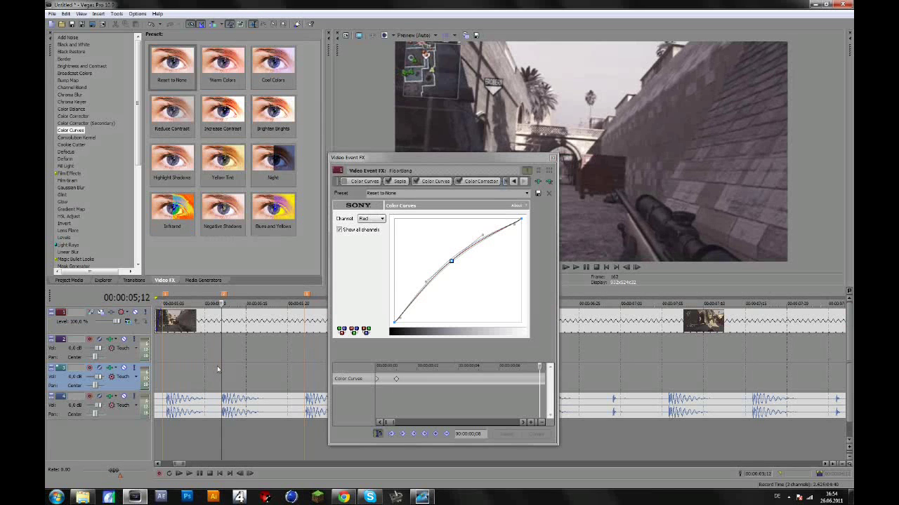
{"action": "key", "text": "Left"}
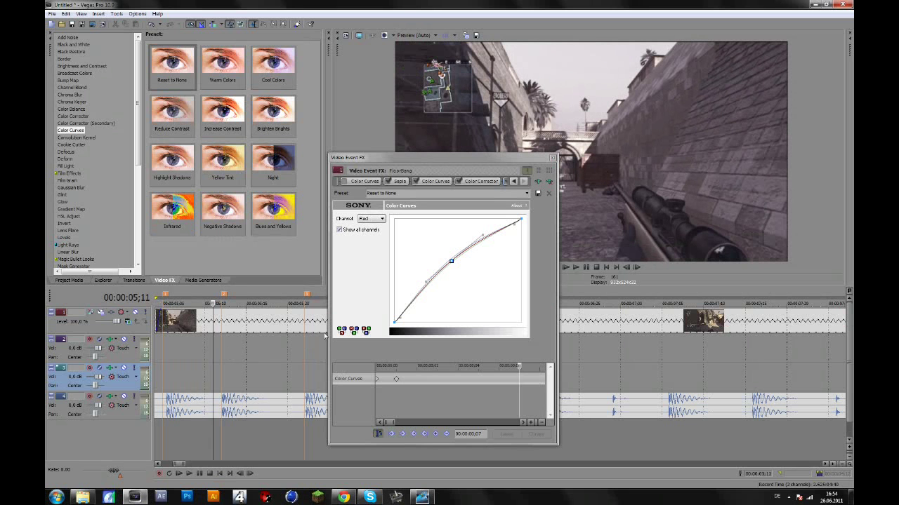
{"action": "left_click", "coordinate": [372, 220]}
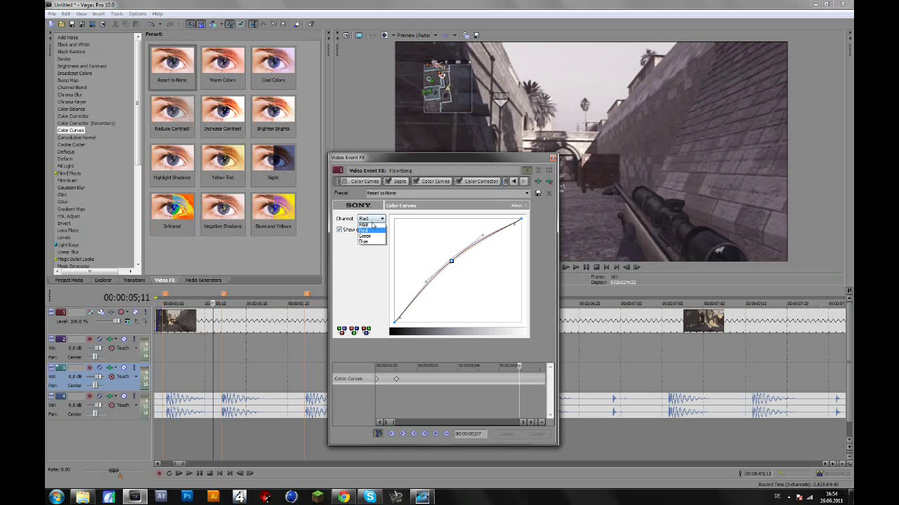
{"action": "left_click", "coordinate": [367, 229]}
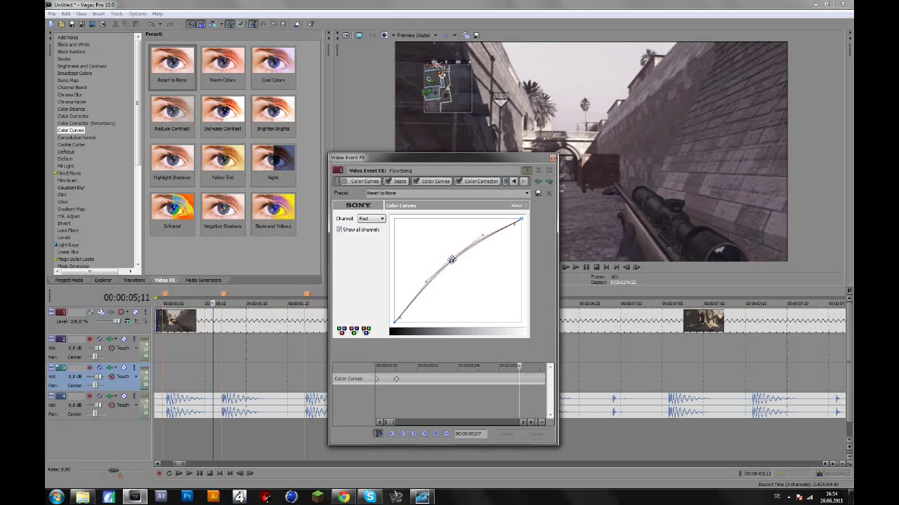
{"action": "left_click_drag", "start_coordinate": [451, 260], "coordinate": [457, 269]}
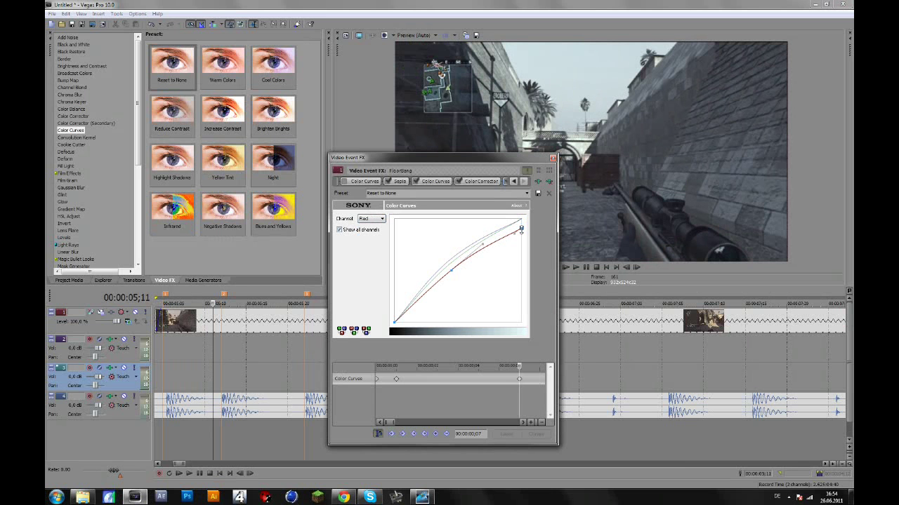
{"action": "left_click_drag", "start_coordinate": [521, 229], "coordinate": [521, 219]}
- At the 00:00:05;11 keyframe, lower the green and blue curves' midpoints to match the red curve
{"action": "left_click", "coordinate": [371, 219]}
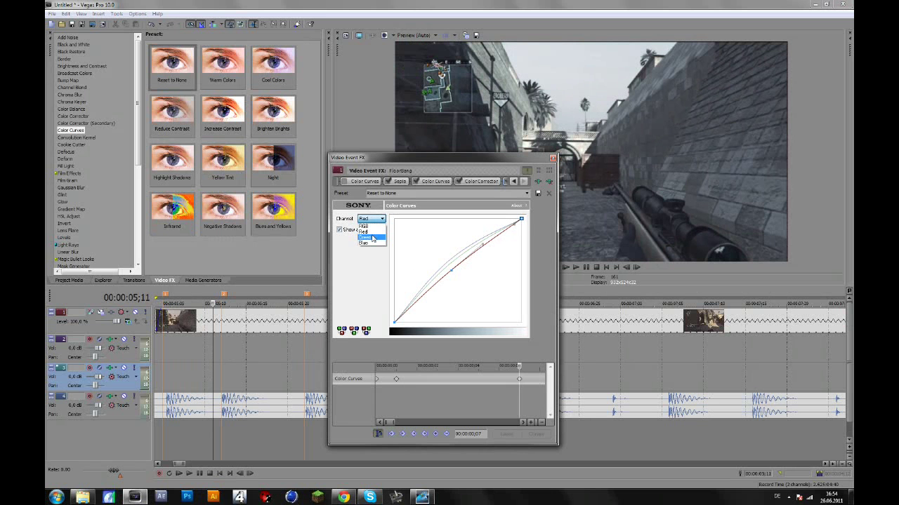
{"action": "left_click", "coordinate": [369, 233]}
{"action": "left_click_drag", "start_coordinate": [453, 264], "coordinate": [457, 267]}
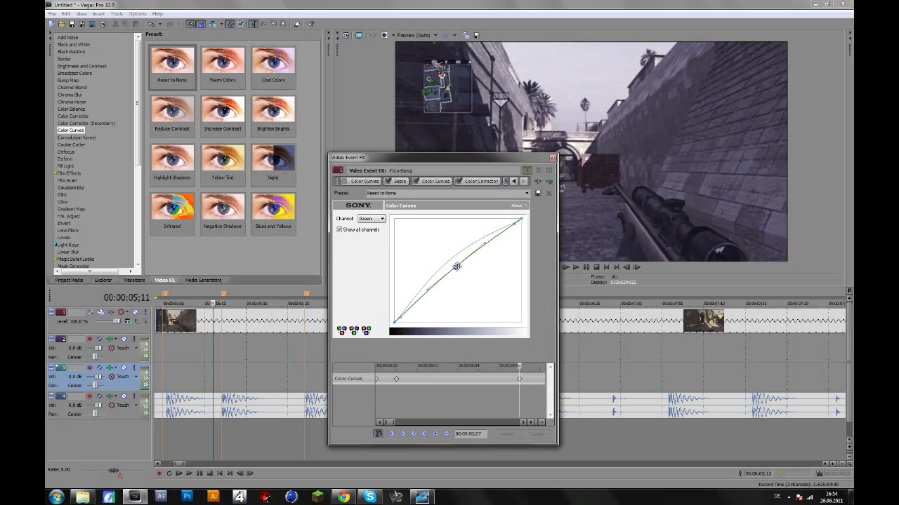
{"action": "left_click", "coordinate": [370, 219]}
{"action": "left_click", "coordinate": [370, 240]}
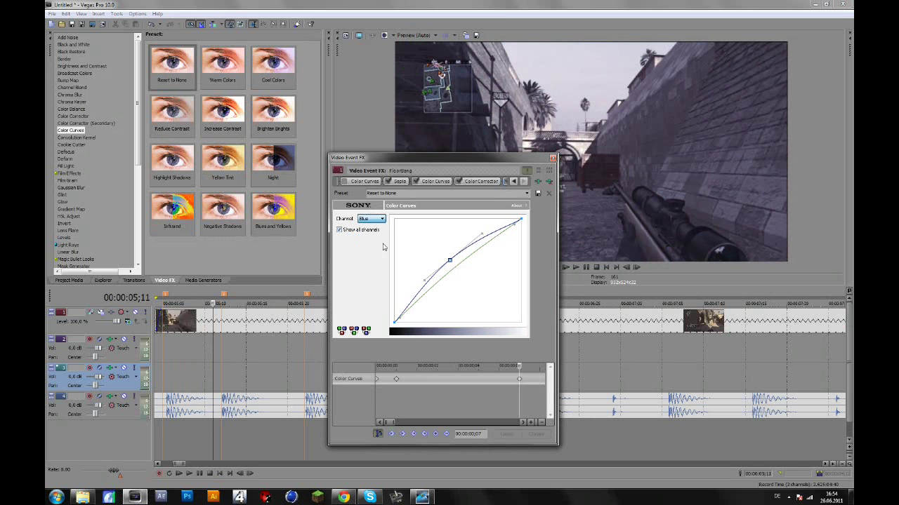
{"action": "left_click_drag", "start_coordinate": [449, 262], "coordinate": [457, 268]}
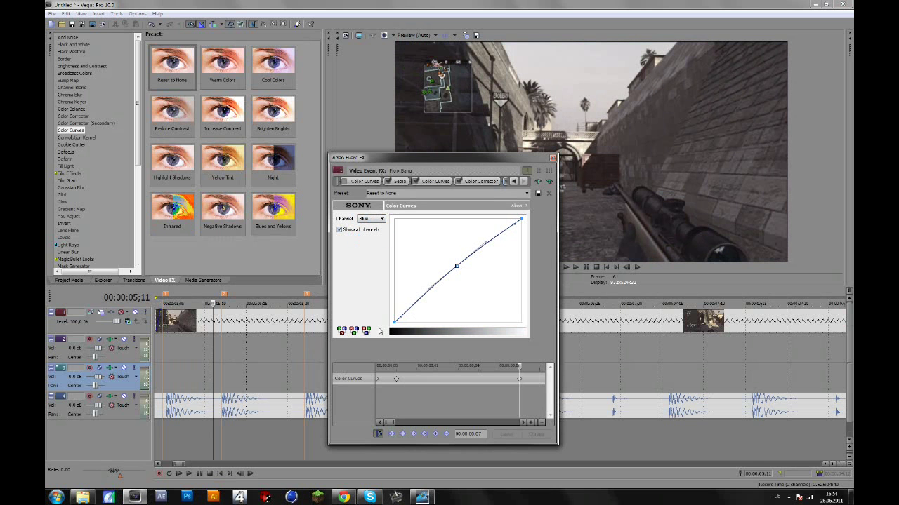
- Copy all three Color Curves keyframes of the first flash and paste them at the second beat marker
{"action": "left_click", "coordinate": [378, 380]}
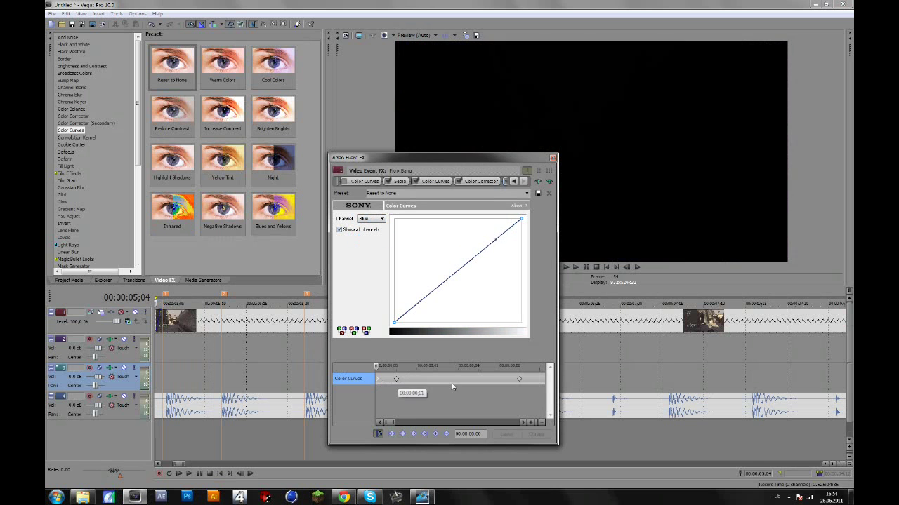
{"action": "double_click", "coordinate": [521, 380]}
{"action": "right_click", "coordinate": [397, 380]}
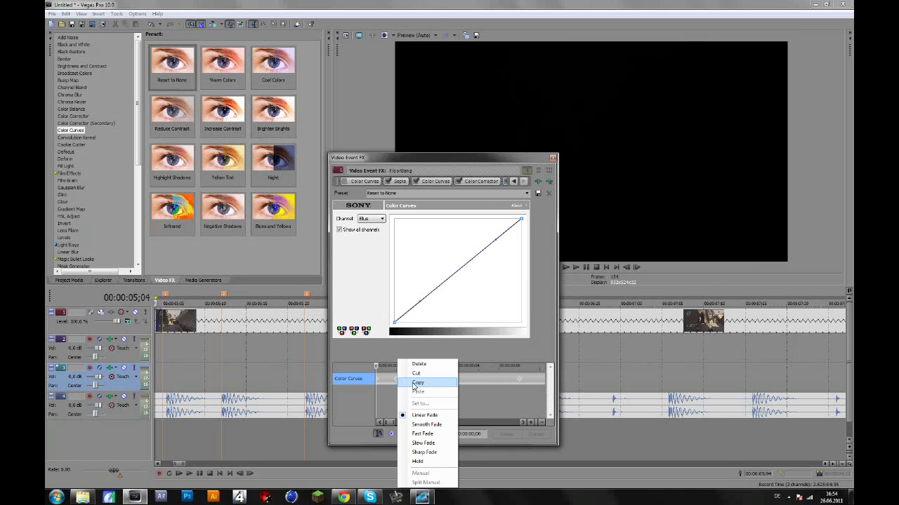
{"action": "left_click", "coordinate": [418, 384]}
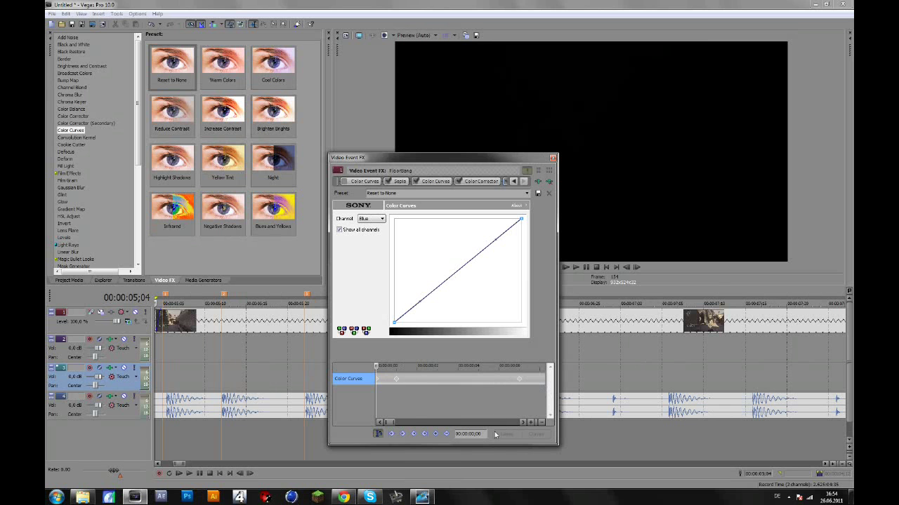
{"action": "left_click", "coordinate": [532, 422]}
{"action": "left_click", "coordinate": [532, 422]}
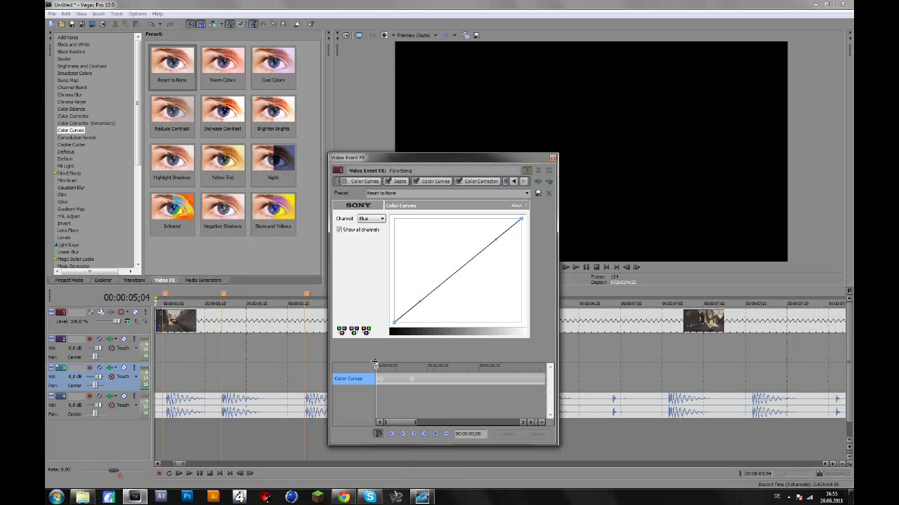
{"action": "left_click_drag", "start_coordinate": [377, 369], "coordinate": [417, 370]}
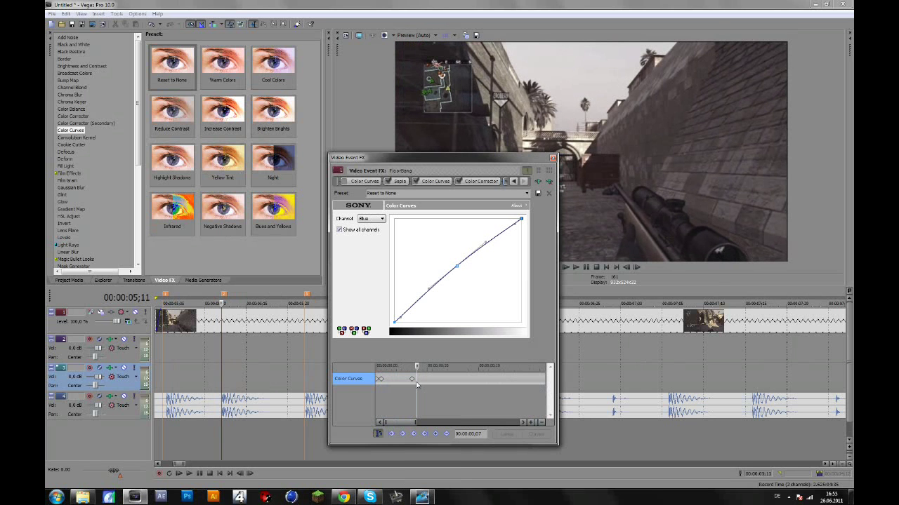
{"action": "right_click", "coordinate": [417, 384]}
{"action": "left_click", "coordinate": [437, 390]}
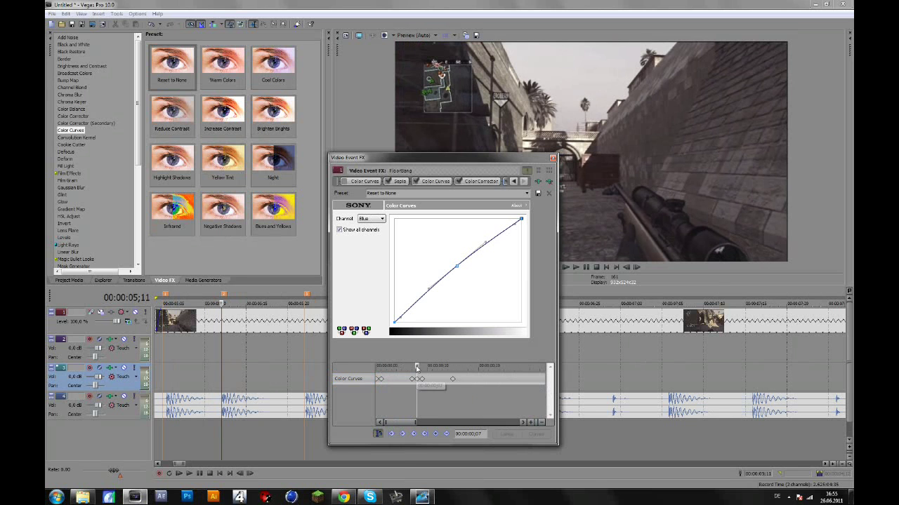
- Paste the copied Color Curves flash keyframes at the third beat marker and close the event effects window
{"action": "left_click", "coordinate": [421, 367]}
{"action": "left_click_drag", "start_coordinate": [424, 366], "coordinate": [464, 367]}
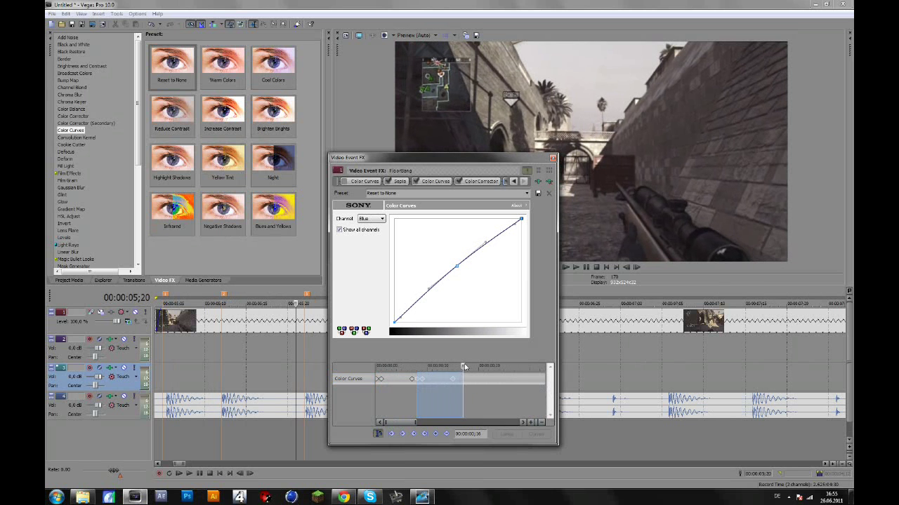
{"action": "right_click", "coordinate": [466, 386]}
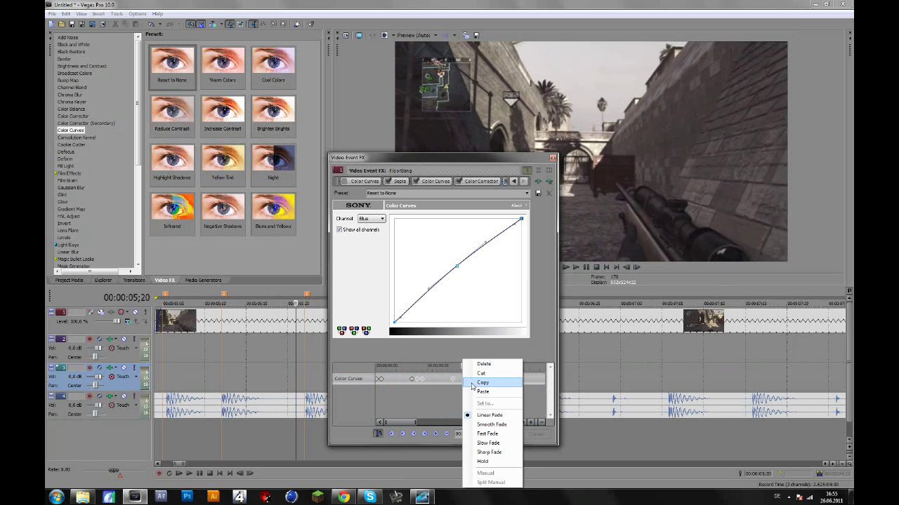
{"action": "left_click", "coordinate": [477, 392]}
{"action": "left_click_drag", "start_coordinate": [463, 365], "coordinate": [556, 383]}
{"action": "left_click", "coordinate": [485, 387]}
{"action": "left_click", "coordinate": [552, 158]}
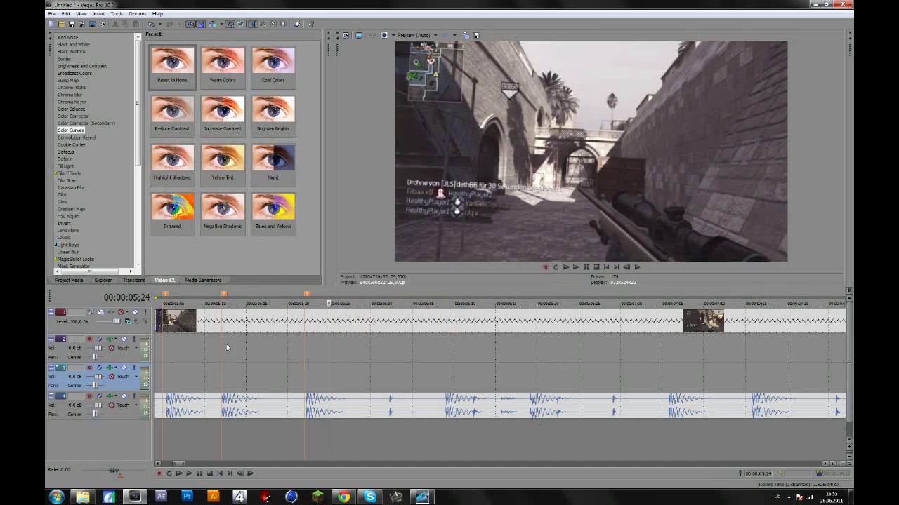
- Extend the start of the loop region to 00:00:04;25, before the first clip, and build a dynamic RAM preview
{"action": "scroll", "coordinate": [210, 348], "scroll_direction": "down", "scroll_amount": 3}
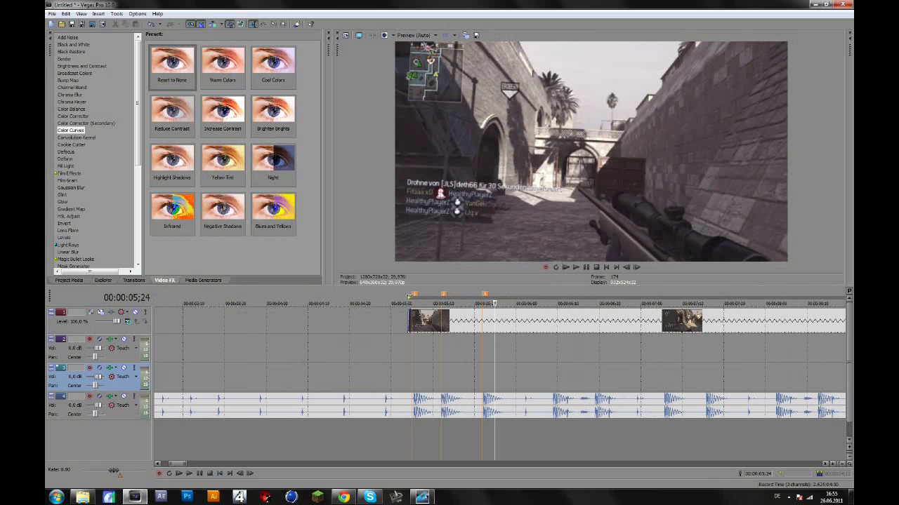
{"action": "left_click", "coordinate": [116, 13]}
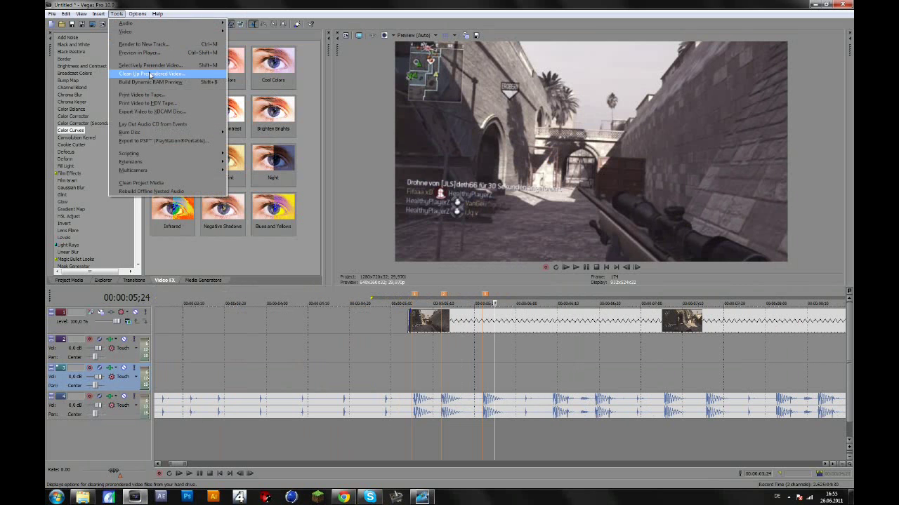
{"action": "left_click", "coordinate": [148, 83]}
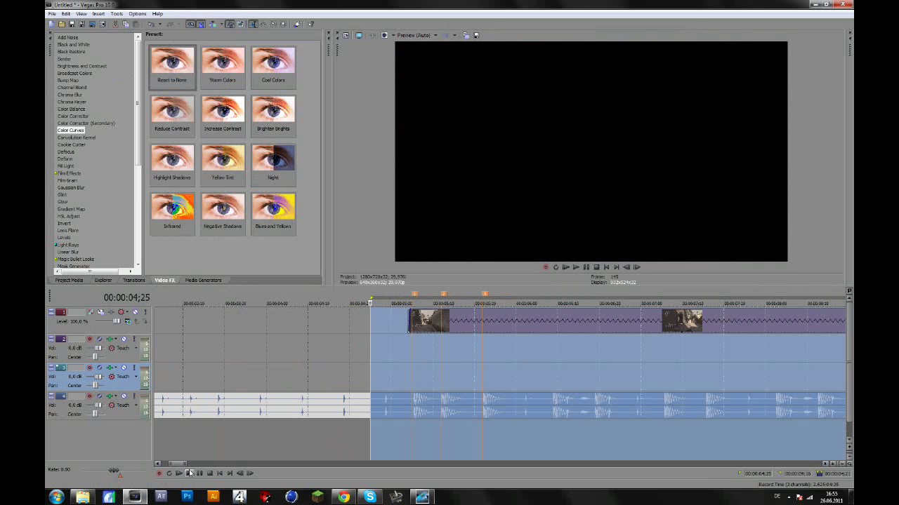
- Play back the preview from 00:00:04;25 past the third beat marker to check the flashes against the music
{"action": "left_click", "coordinate": [188, 474]}
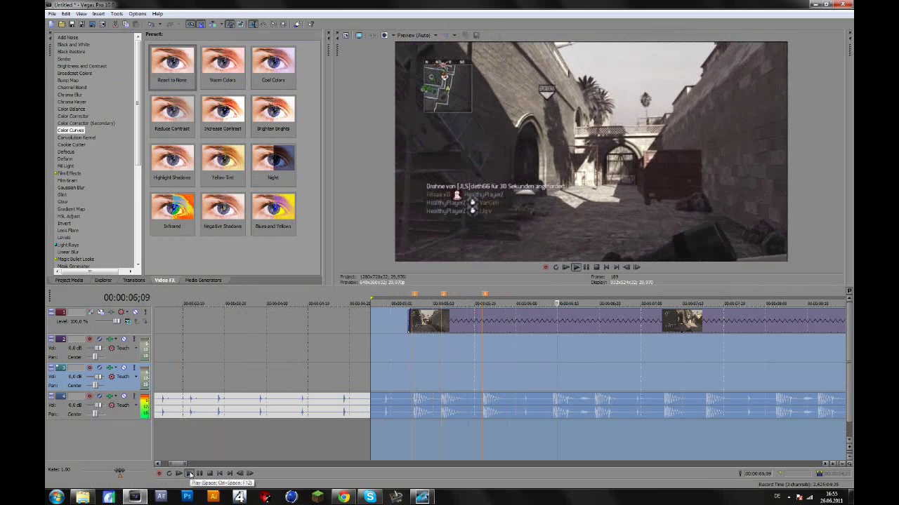
{"action": "left_click", "coordinate": [190, 475]}
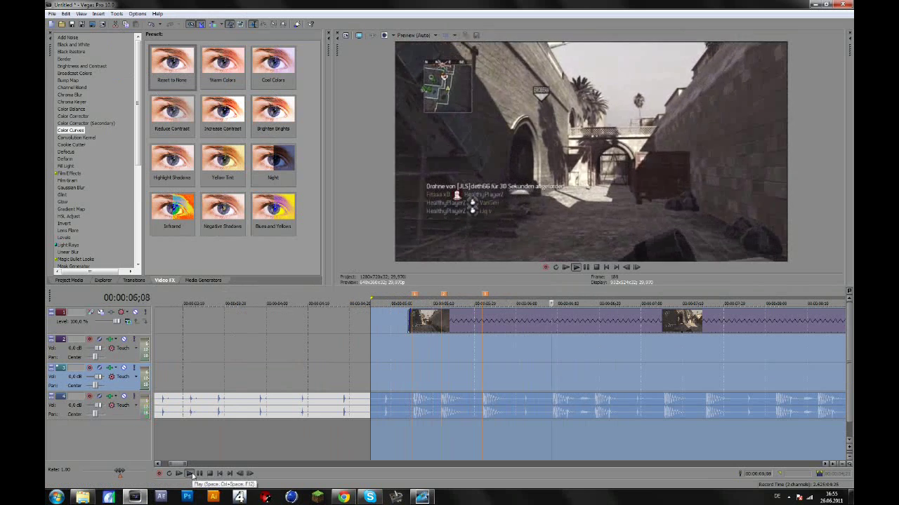
{"action": "left_click", "coordinate": [200, 474]}
- Examine the first clip's frames at several points after the third beat marker
{"action": "scroll", "coordinate": [353, 314], "scroll_direction": "down", "scroll_amount": 3}
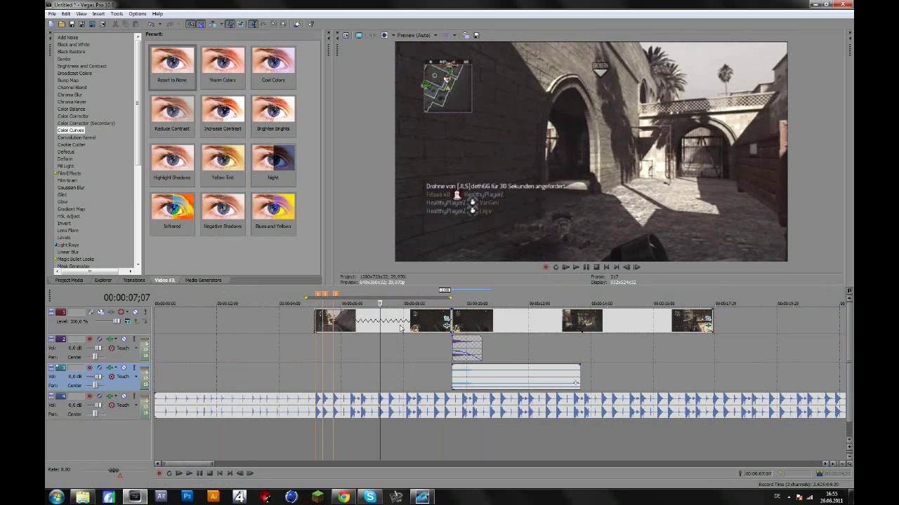
{"action": "left_click", "coordinate": [330, 325]}
{"action": "left_click", "coordinate": [339, 324]}
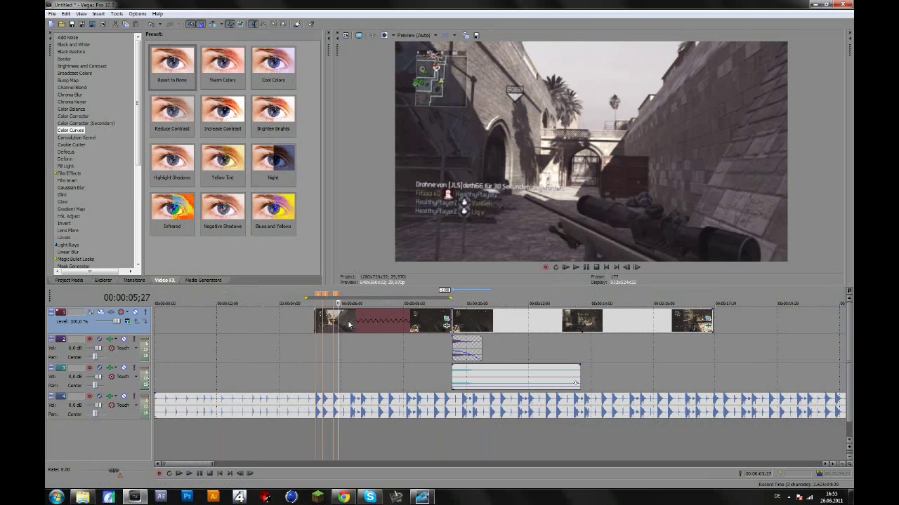
{"action": "left_click", "coordinate": [349, 324]}
{"action": "left_click", "coordinate": [359, 324]}
{"action": "left_click", "coordinate": [395, 324]}
{"action": "left_click", "coordinate": [416, 325]}
{"action": "left_click", "coordinate": [427, 325]}
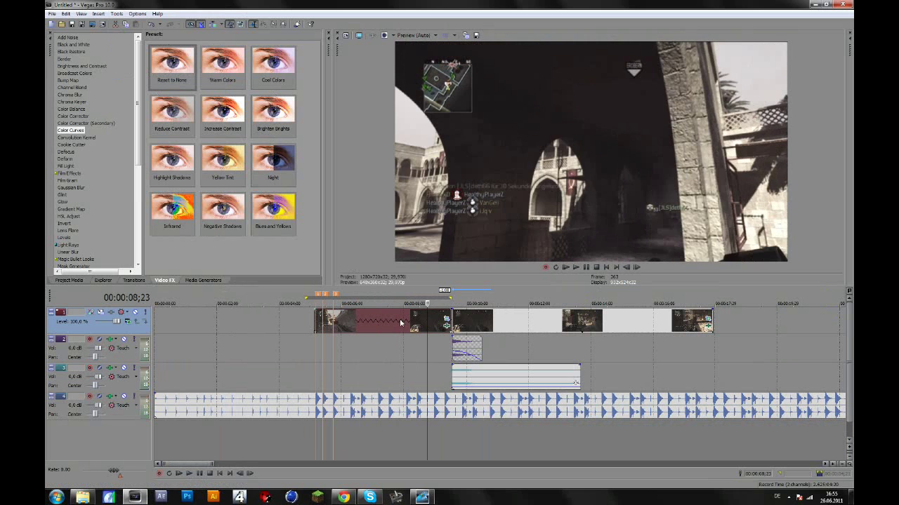
{"action": "left_click", "coordinate": [367, 325]}
{"action": "left_click", "coordinate": [413, 324]}
{"action": "scroll", "coordinate": [421, 323], "scroll_direction": "down", "scroll_amount": 6}
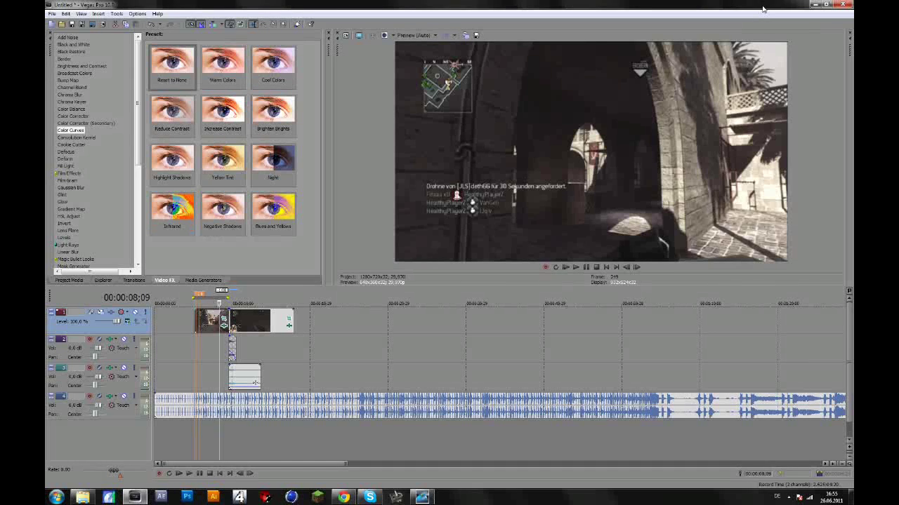
{"action": "scroll", "coordinate": [317, 368], "scroll_direction": "up", "scroll_amount": 6}
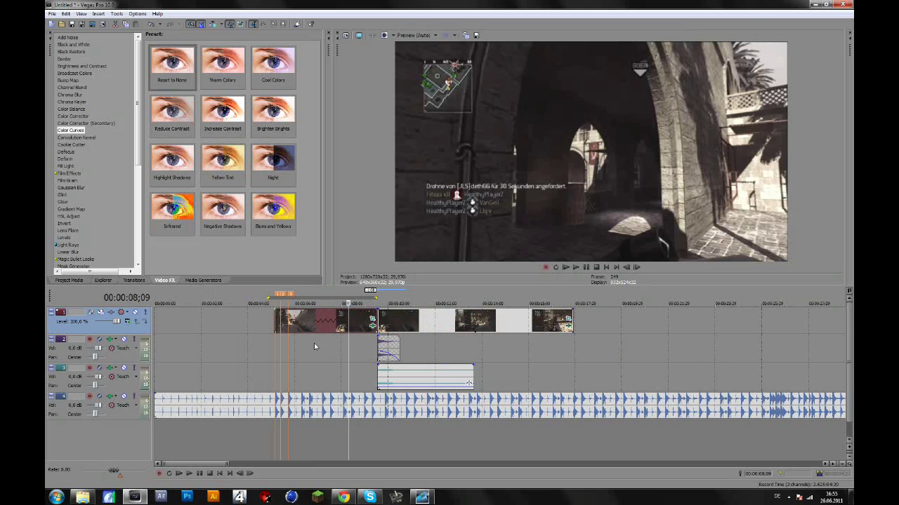
{"action": "left_click", "coordinate": [301, 368]}
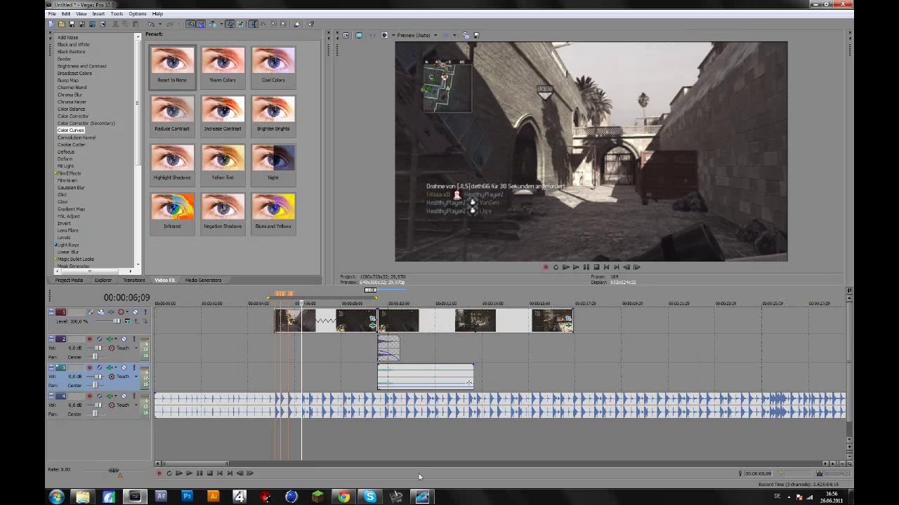
{"action": "left_click", "coordinate": [421, 496]}
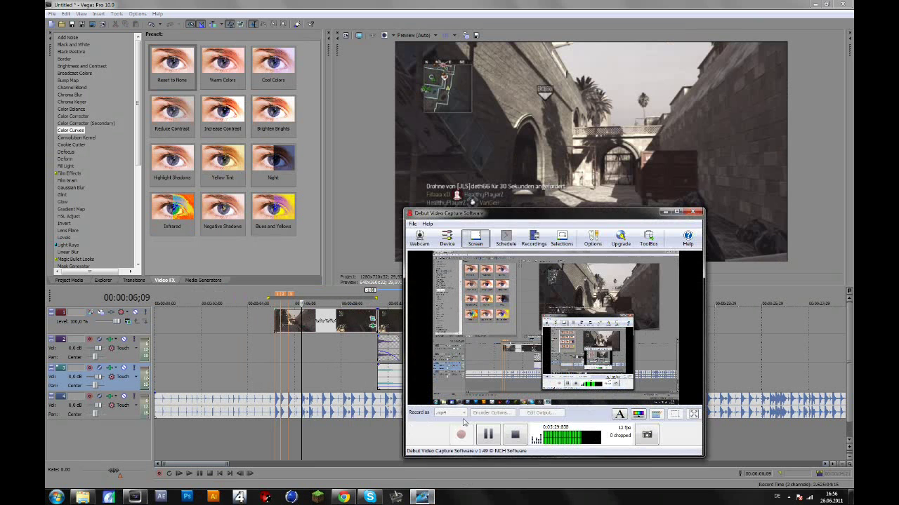